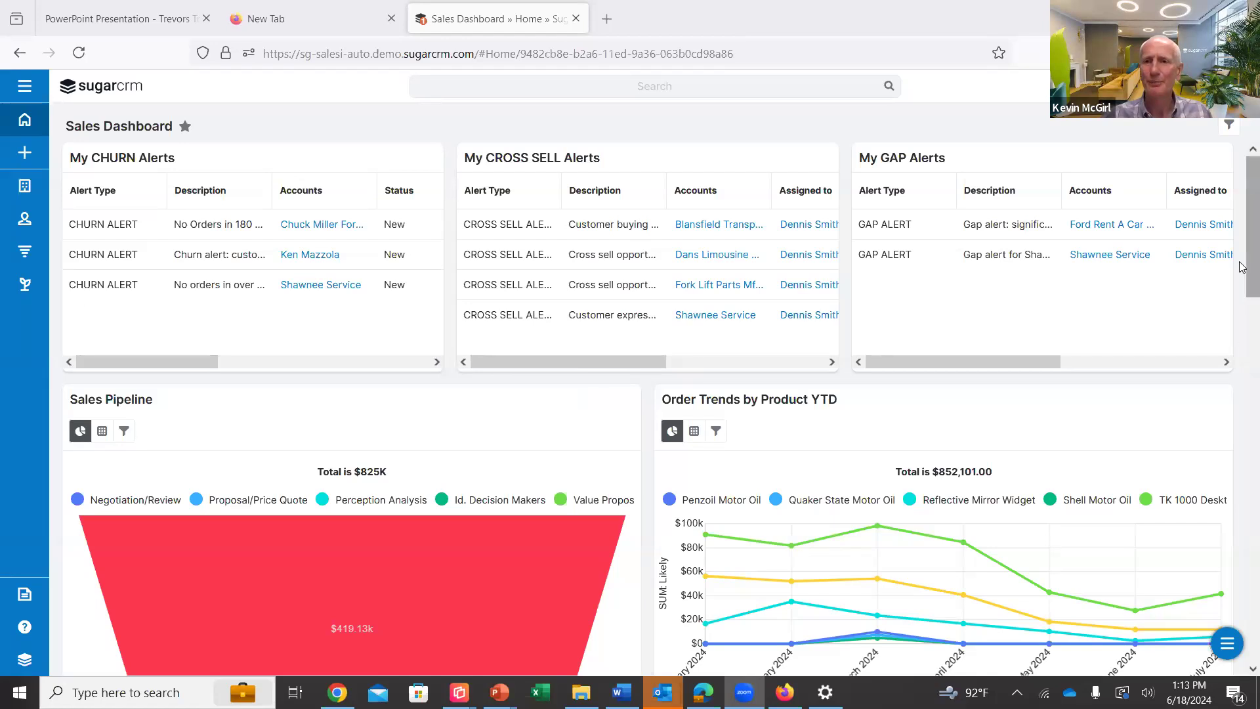
pyautogui.moveTo(1242, 205)
pyautogui.mouseDown()
pyautogui.moveTo(1242, 233)
pyautogui.moveTo(1242, 185)
pyautogui.mouseUp()
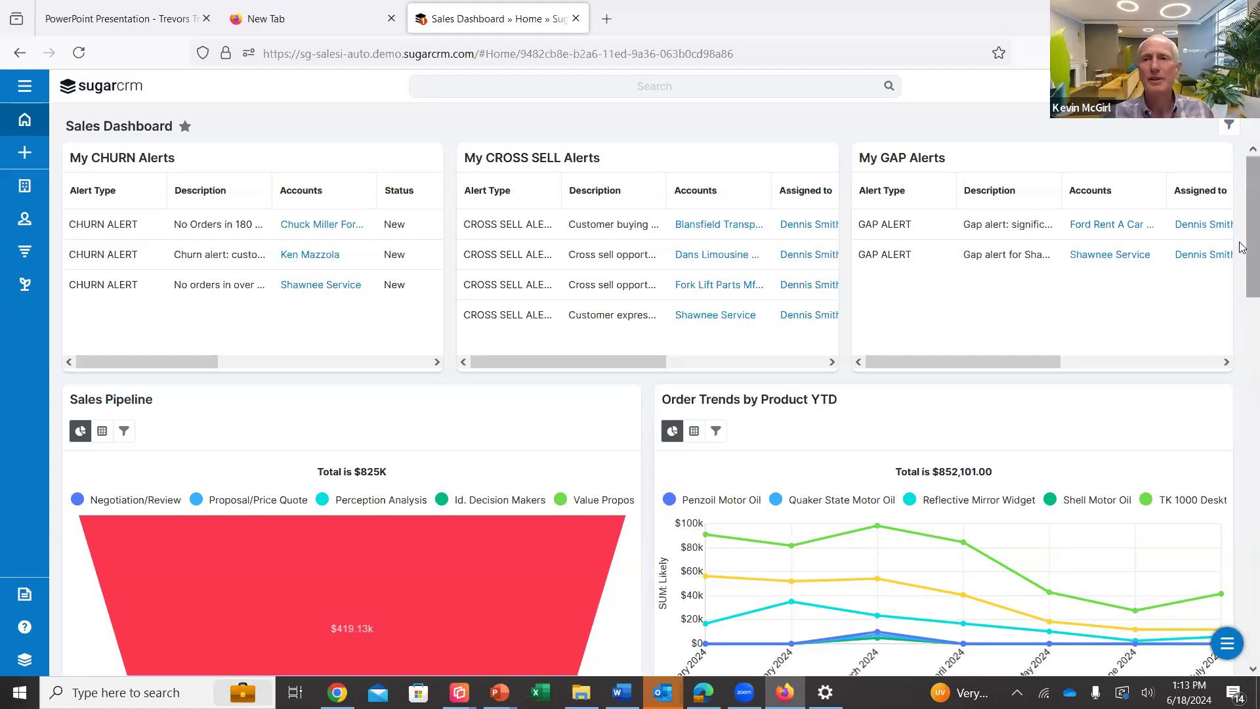
pyautogui.scroll(-1, 1241, 294)
pyautogui.moveTo(1241, 293); pyautogui.dragTo(1241, 448)
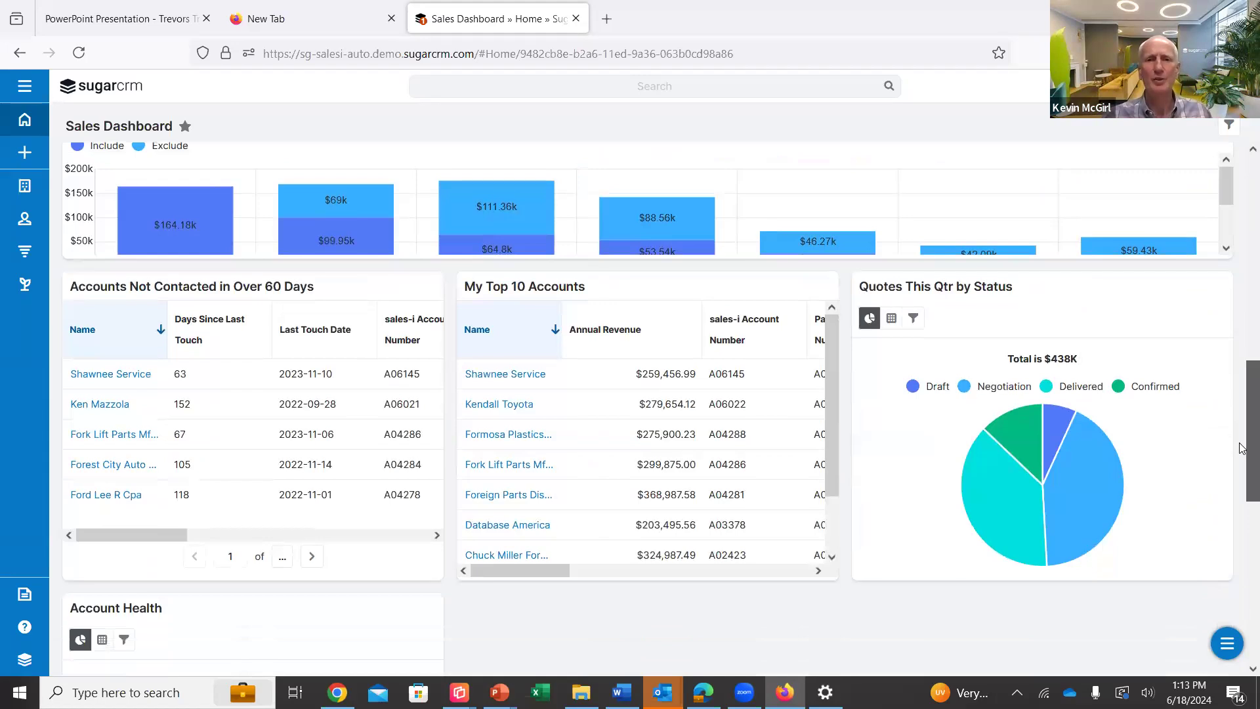
pyautogui.scroll(-3, 1241, 448)
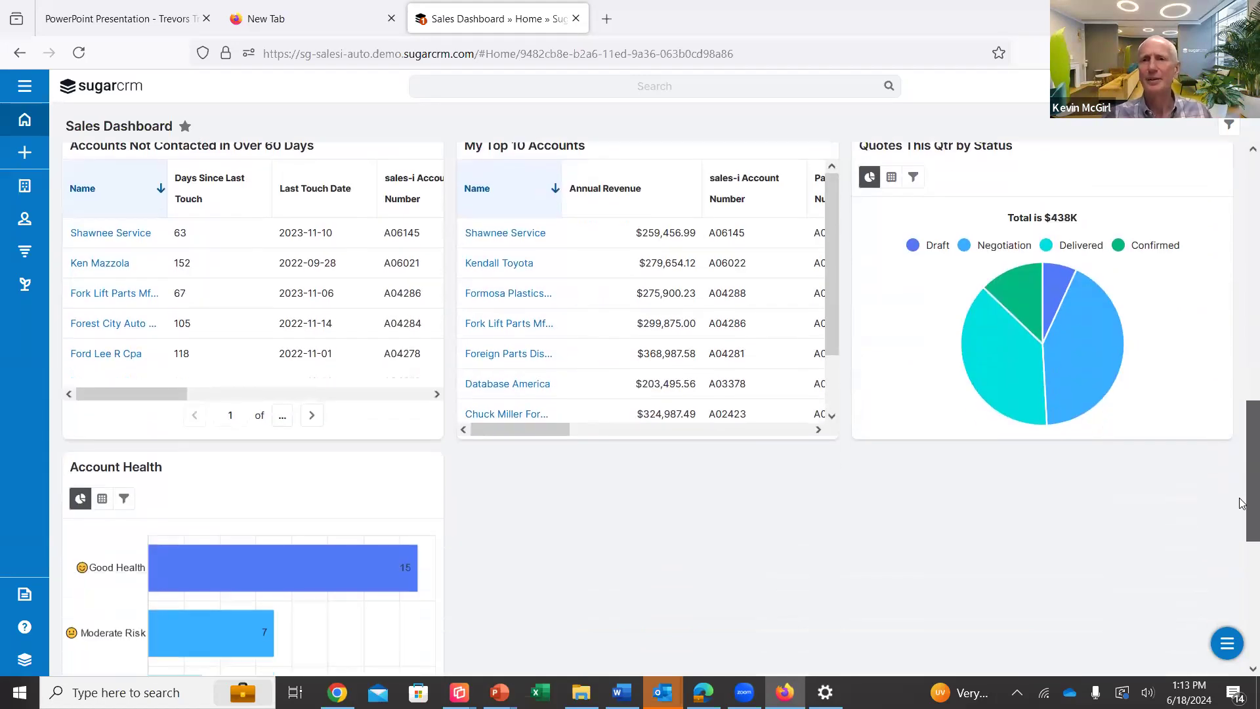
pyautogui.scroll(5, 1241, 427)
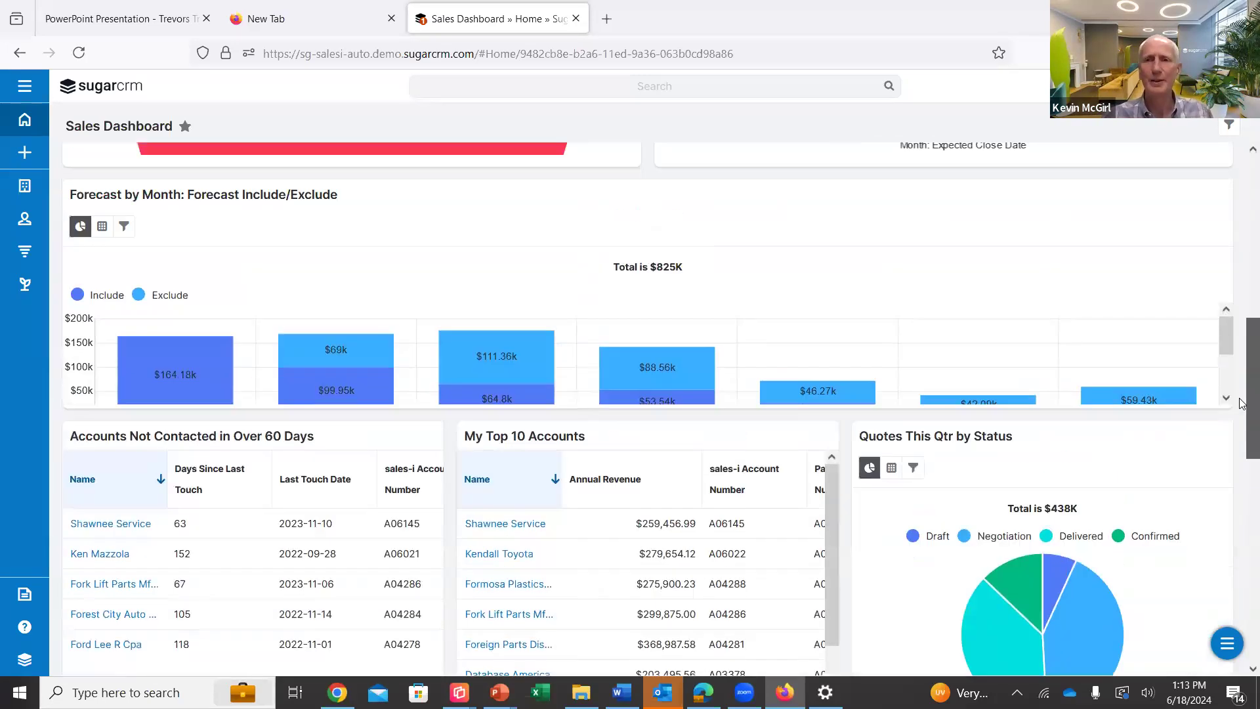
pyautogui.moveTo(1241, 403); pyautogui.dragTo(1241, 214)
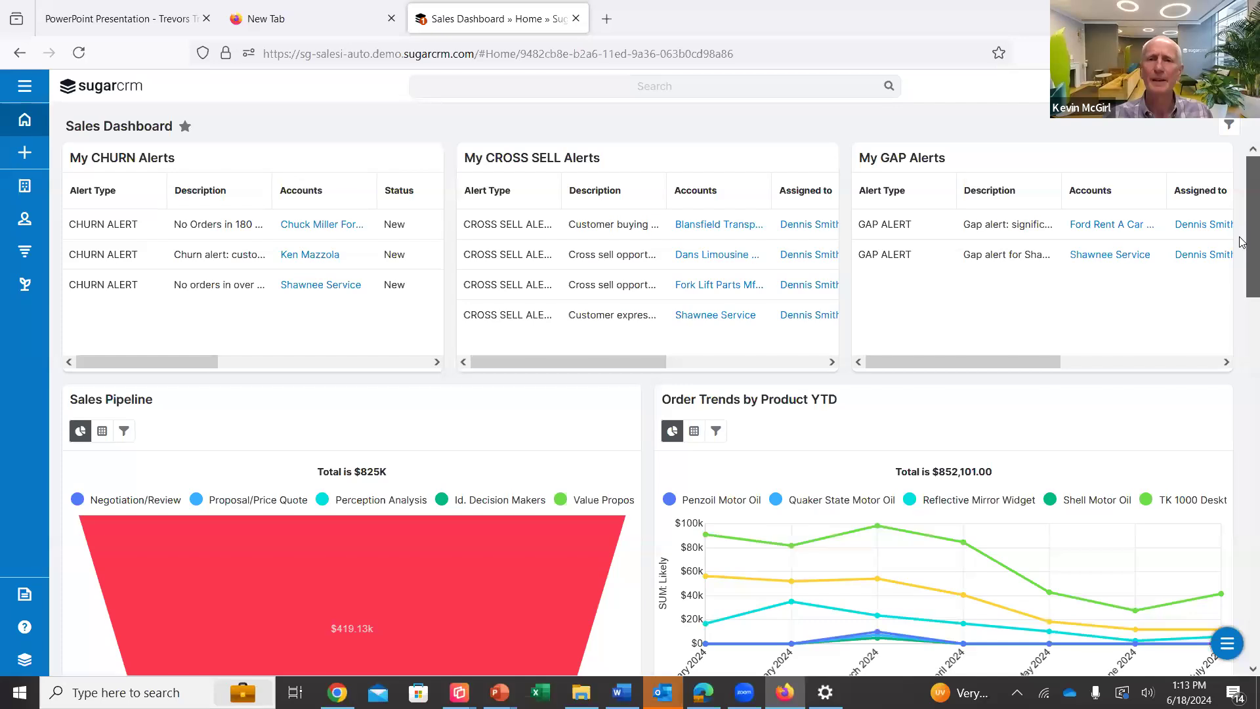
pyautogui.scroll(-5, 1241, 308)
pyautogui.scroll(-5, 1242, 401)
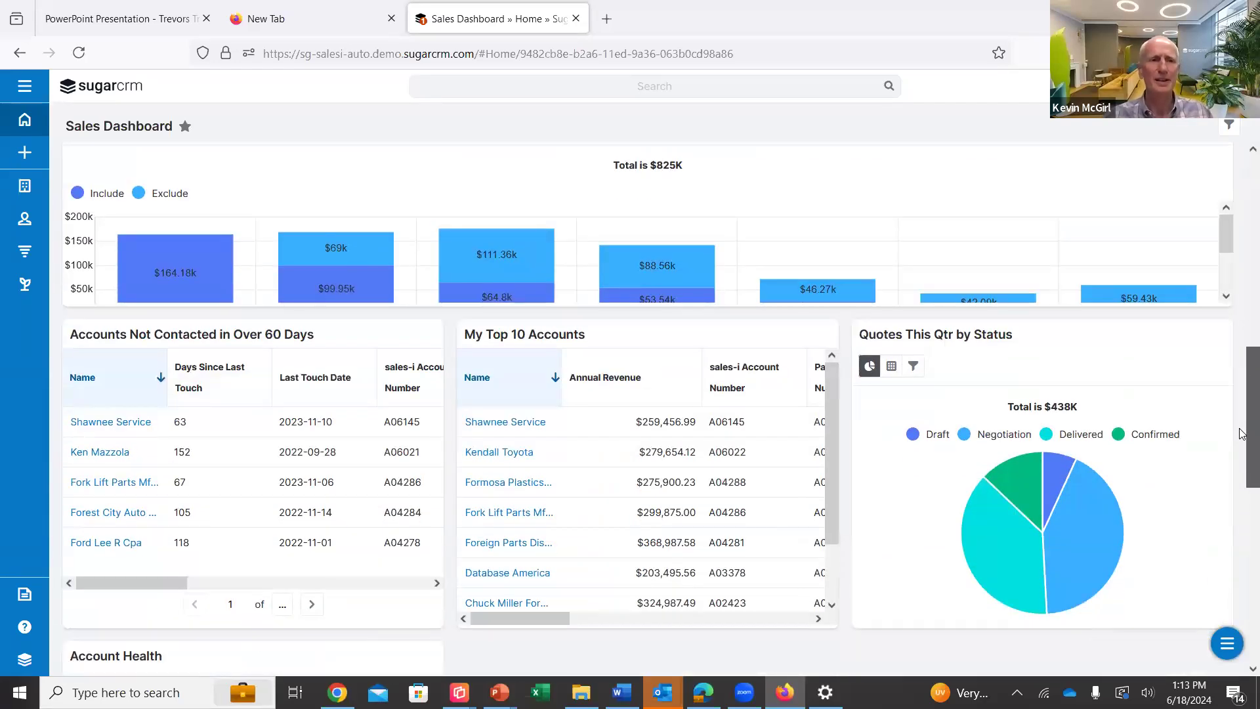
pyautogui.moveTo(1241, 433); pyautogui.dragTo(1241, 506)
pyautogui.scroll(3, 1241, 472)
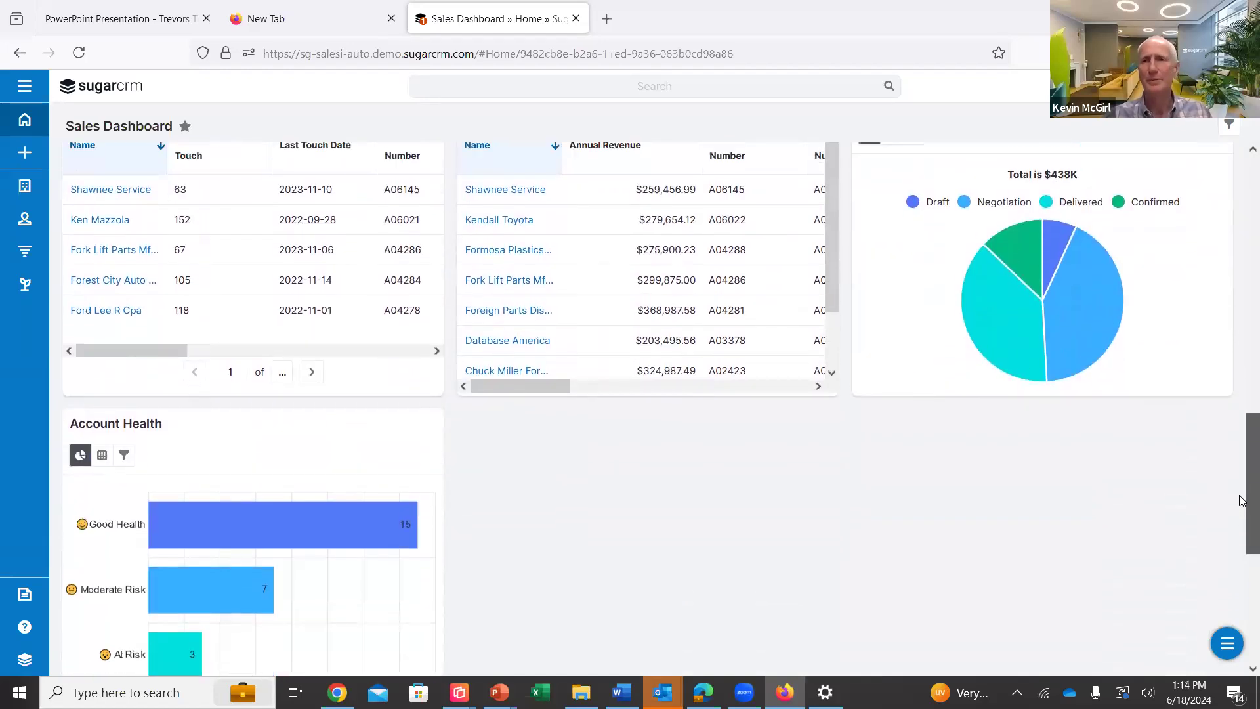
pyautogui.scroll(10, 1241, 344)
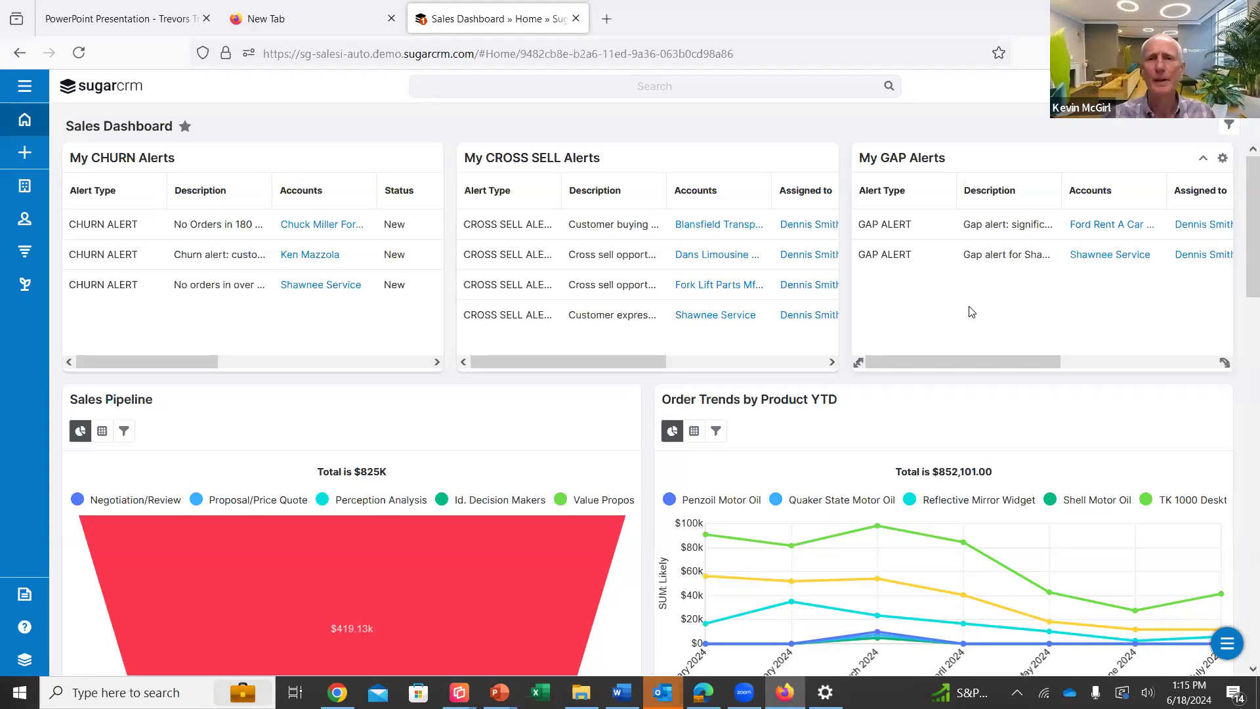
# - Open the Shawnee Service account from My CROSS SELL Alerts and scroll through its record
pyautogui.click(693, 320)
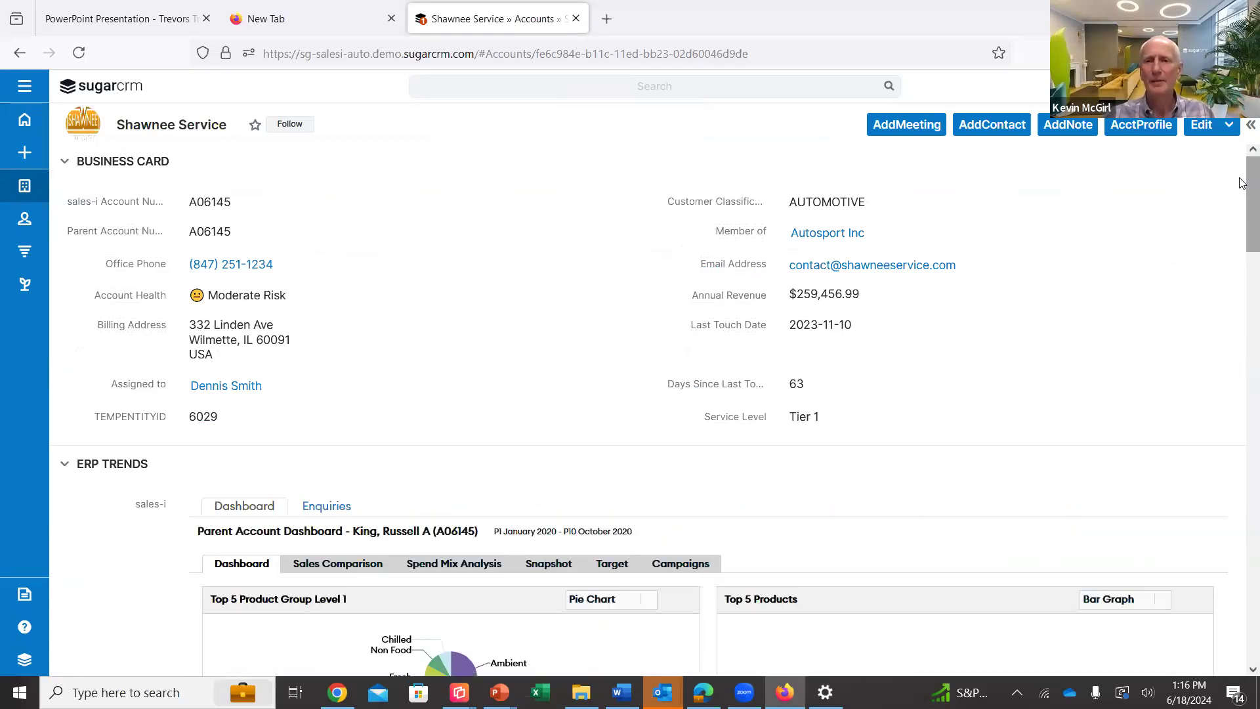
pyautogui.scroll(-5, 1241, 196)
pyautogui.scroll(-8, 1242, 256)
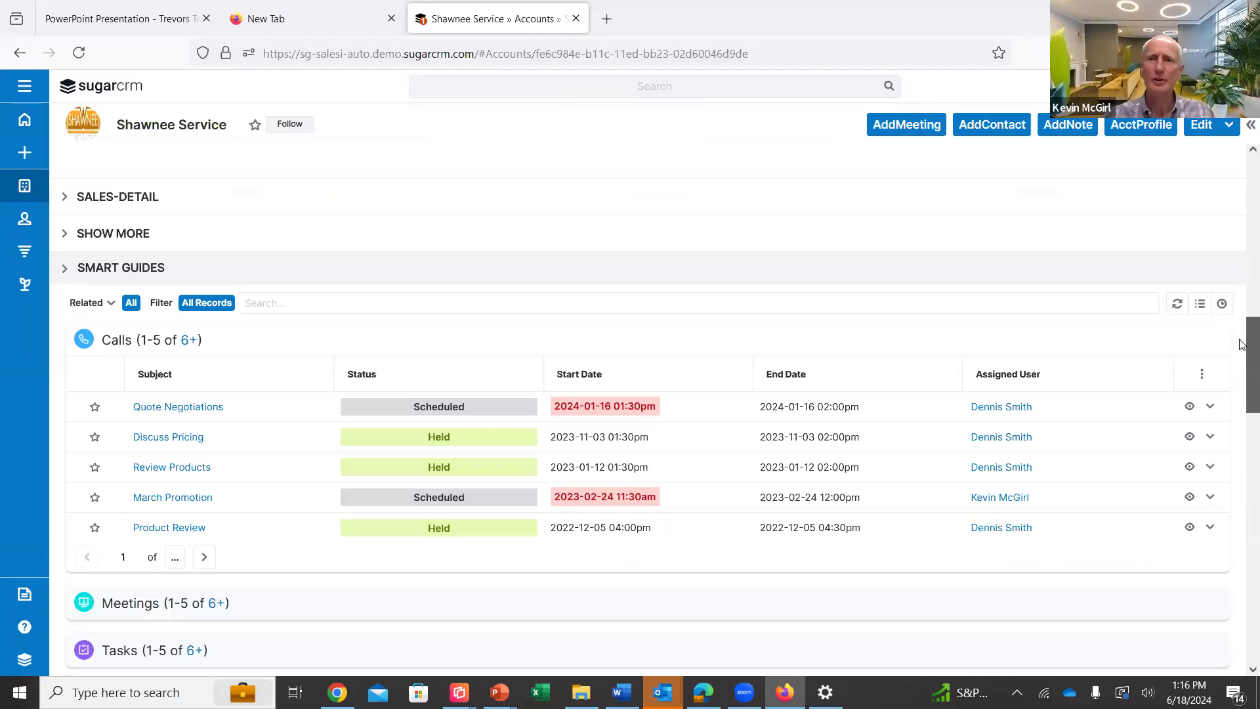
pyautogui.scroll(-1, 1240, 355)
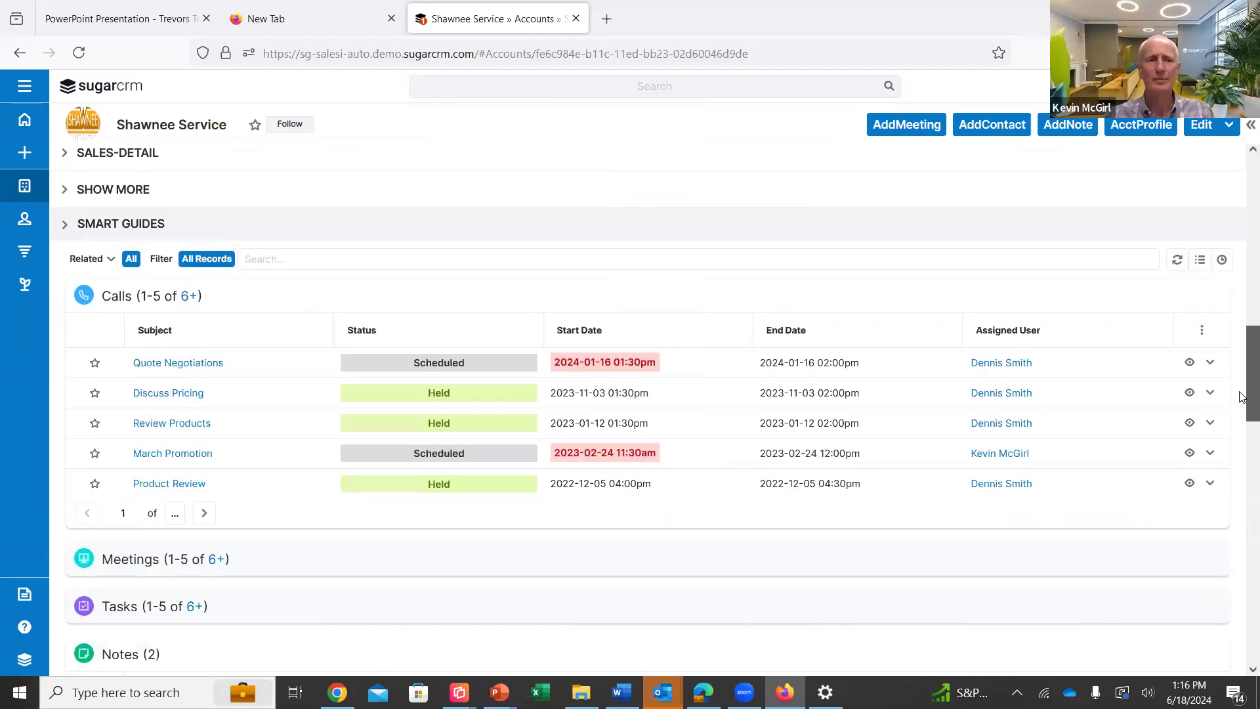
pyautogui.scroll(-4, 1240, 387)
pyautogui.scroll(-4, 1241, 413)
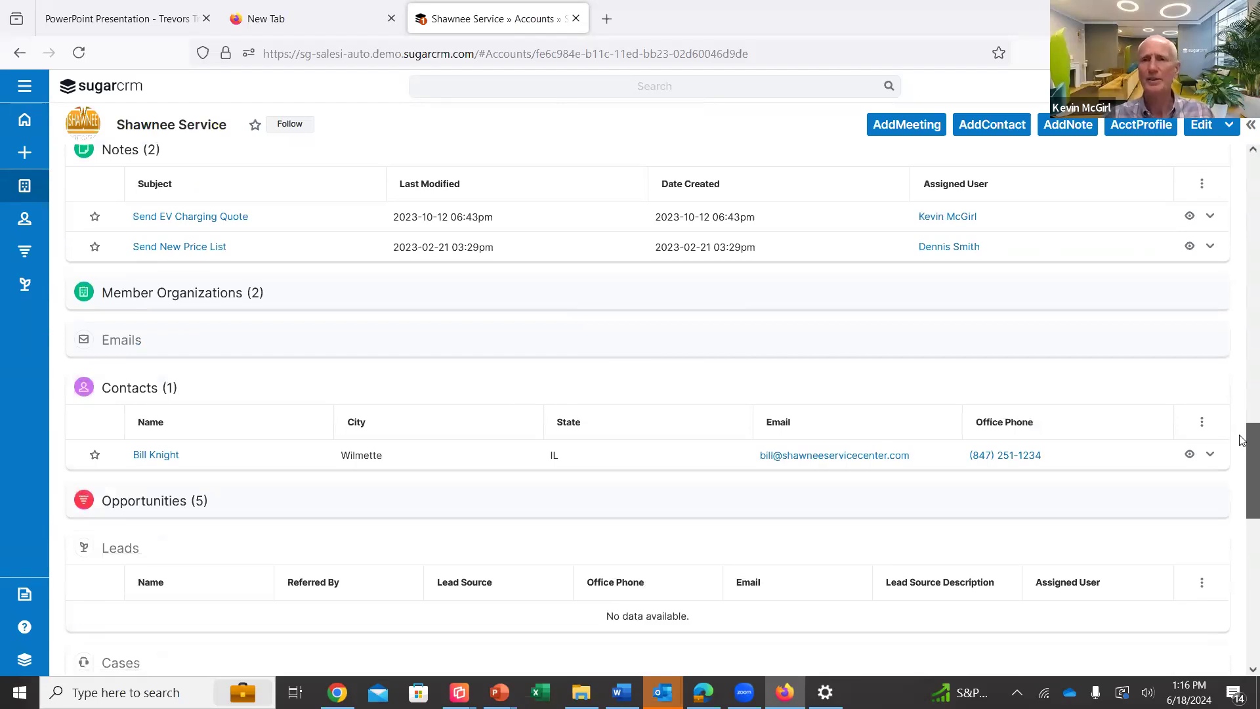
pyautogui.scroll(1, 1242, 407)
pyautogui.scroll(10, 1242, 256)
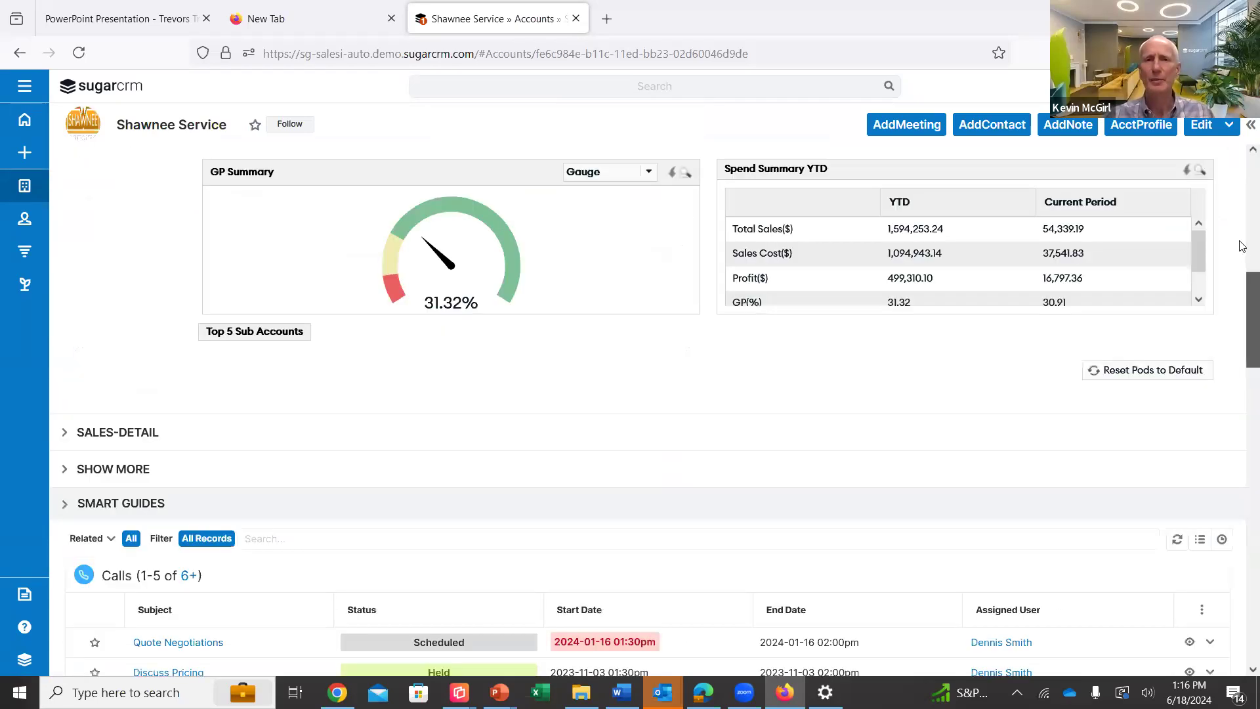
pyautogui.scroll(1, 1242, 239)
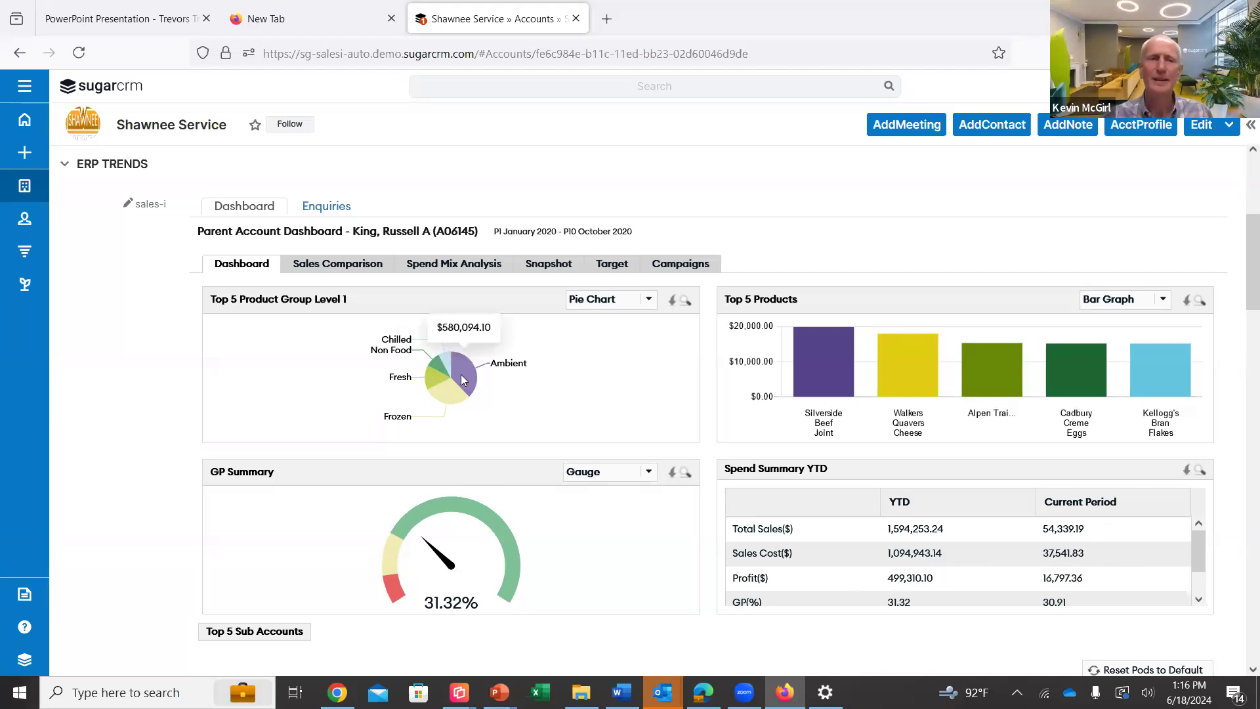
# - Show Shawnee Service's monthly sales against the previous year on the Sales Comparison tab
pyautogui.click(327, 268)
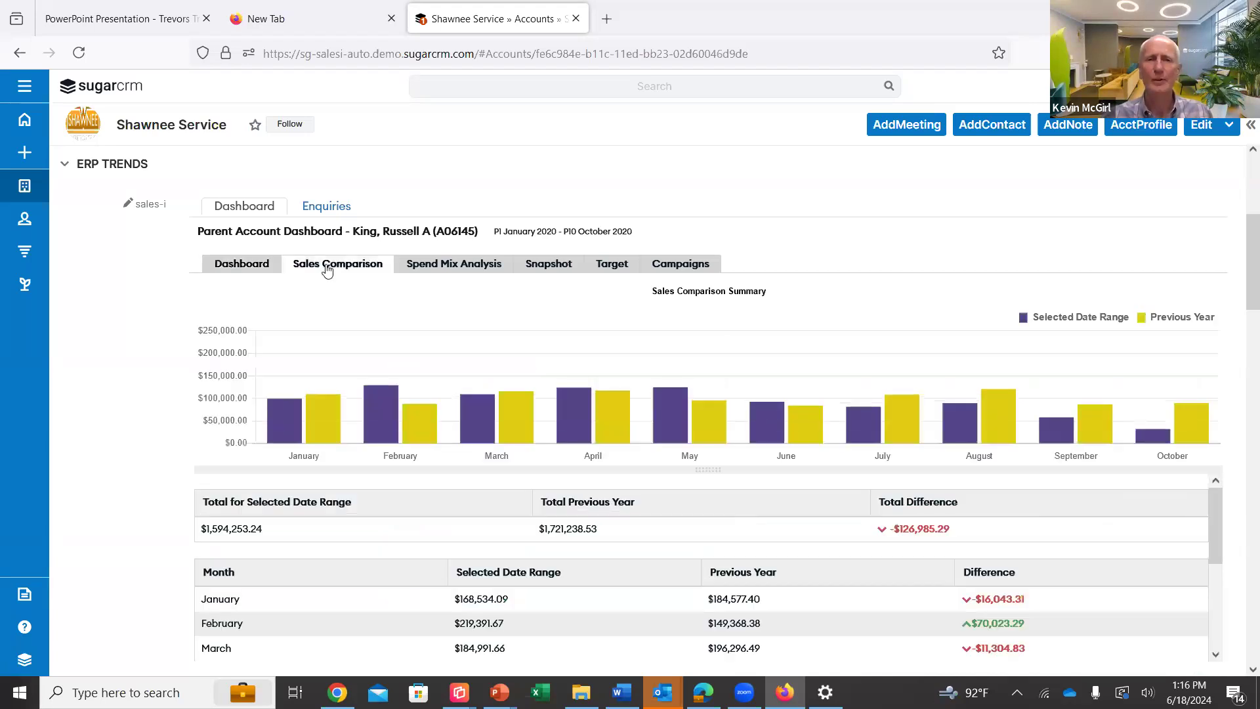
pyautogui.scroll(-2, 1242, 328)
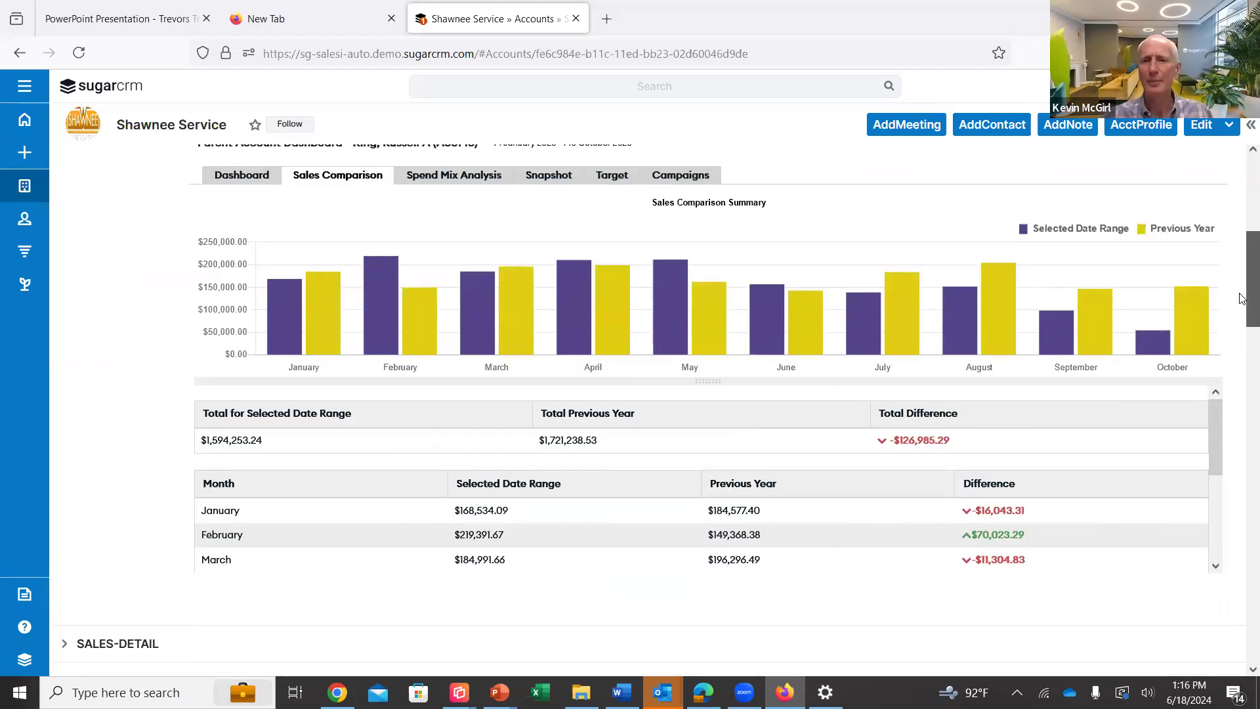
pyautogui.scroll(-1, 1211, 508)
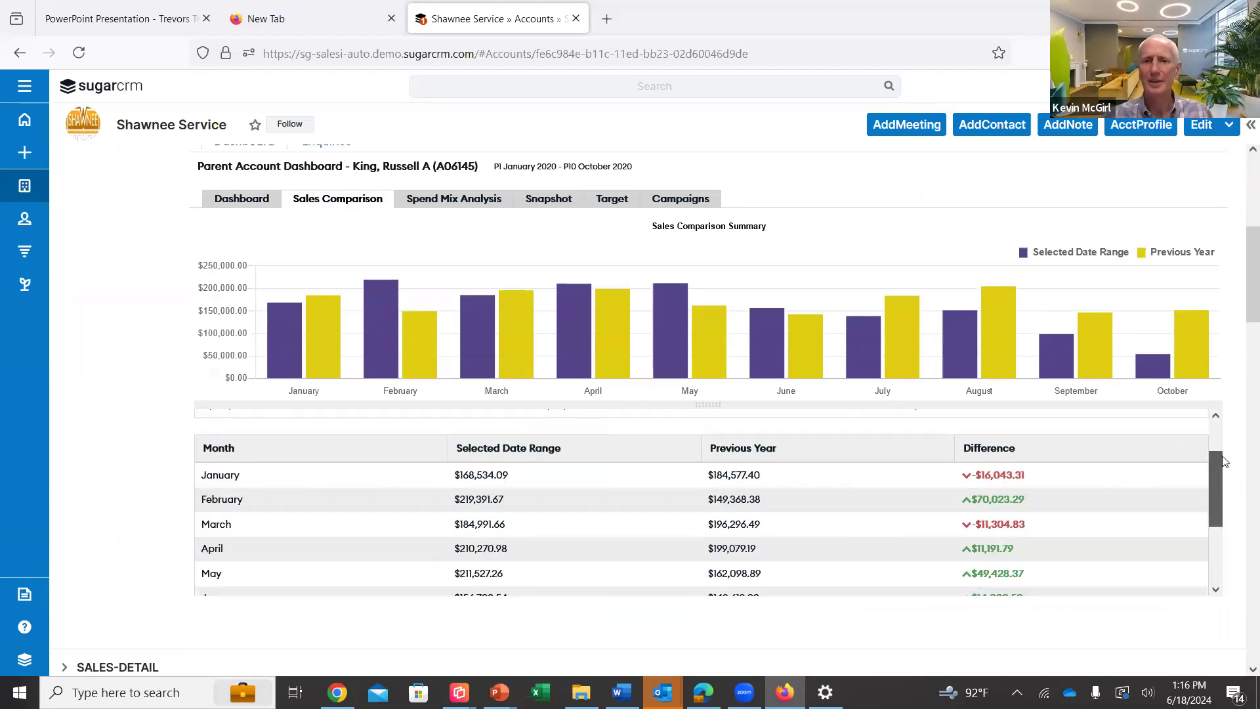
pyautogui.scroll(1, 900, 482)
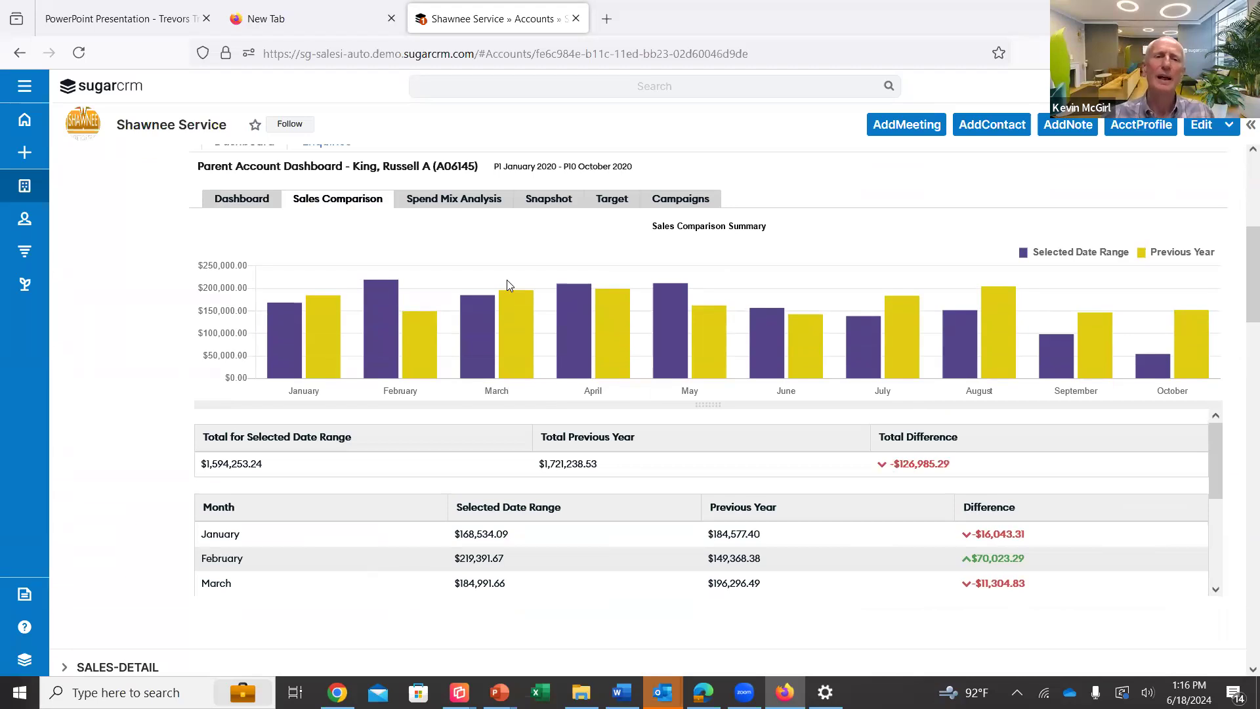
# - Show the Spend Mix Analysis by product group, led by Ambient at 36.39% and Frozen at 28.59%
pyautogui.click(474, 208)
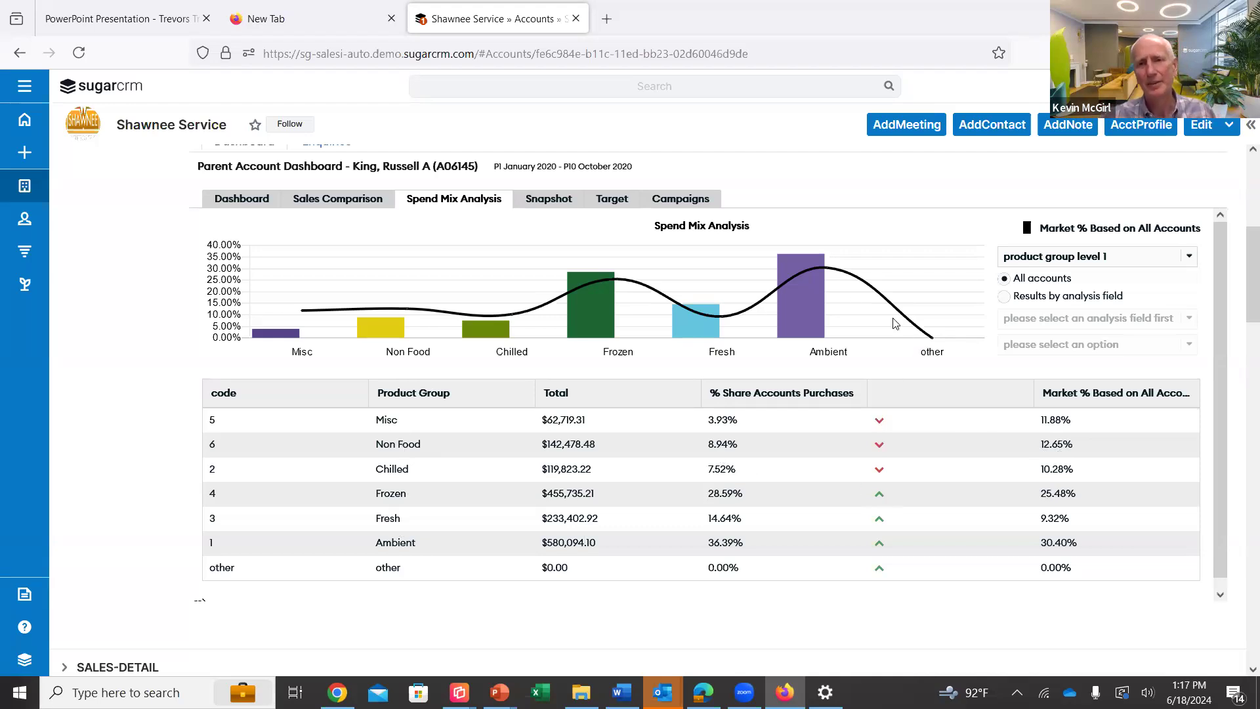
pyautogui.moveTo(570, 296)
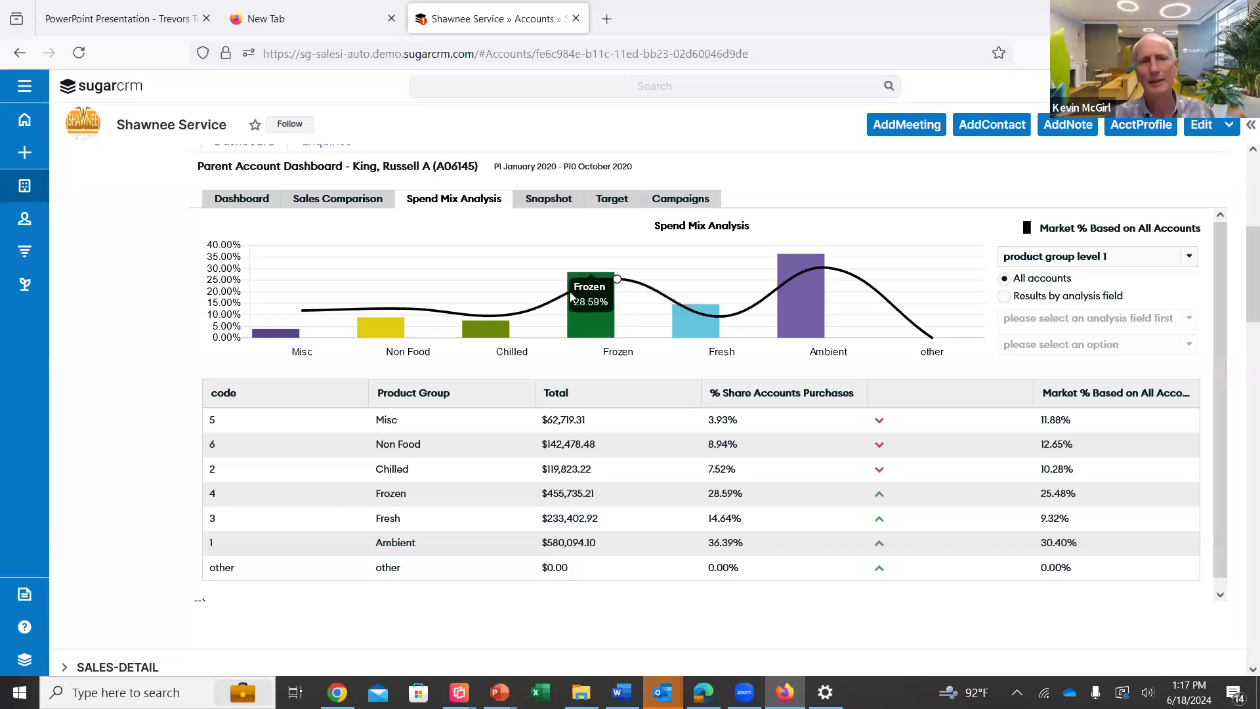
pyautogui.moveTo(850, 294)
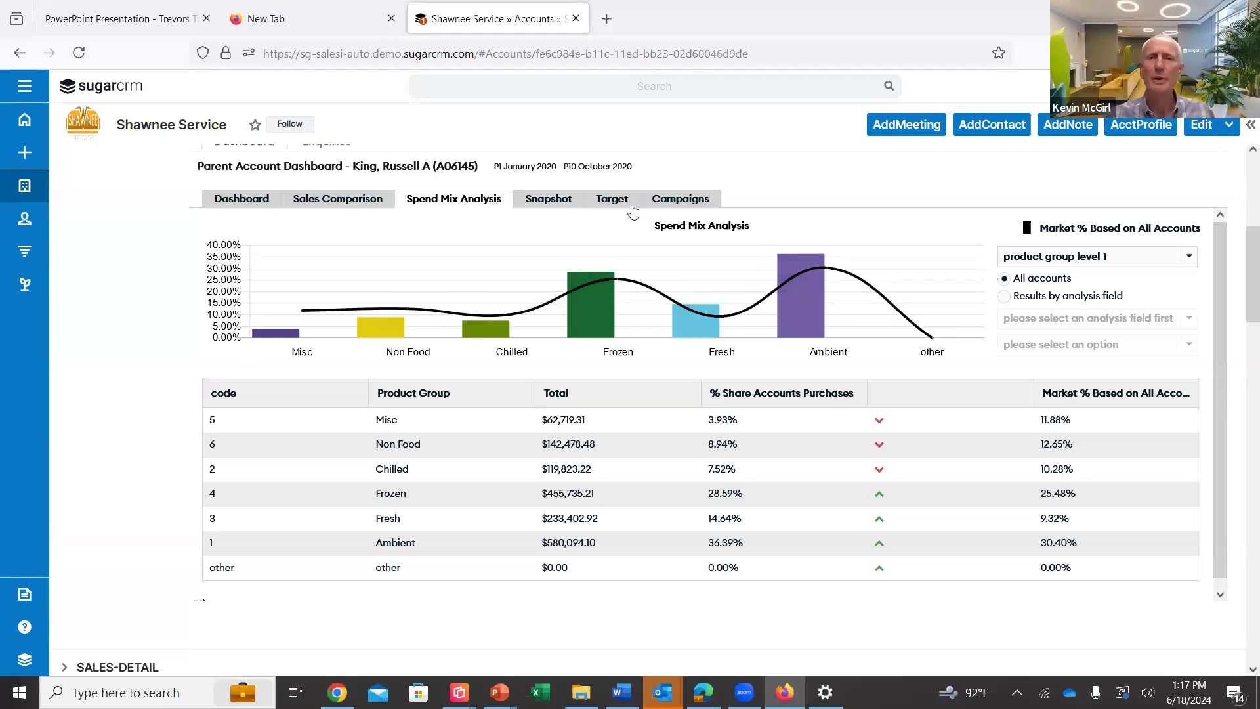
# - List the account's campaigns: a cheese churn alert, a profit warning and a sour-cream gap promotion
pyautogui.click(667, 204)
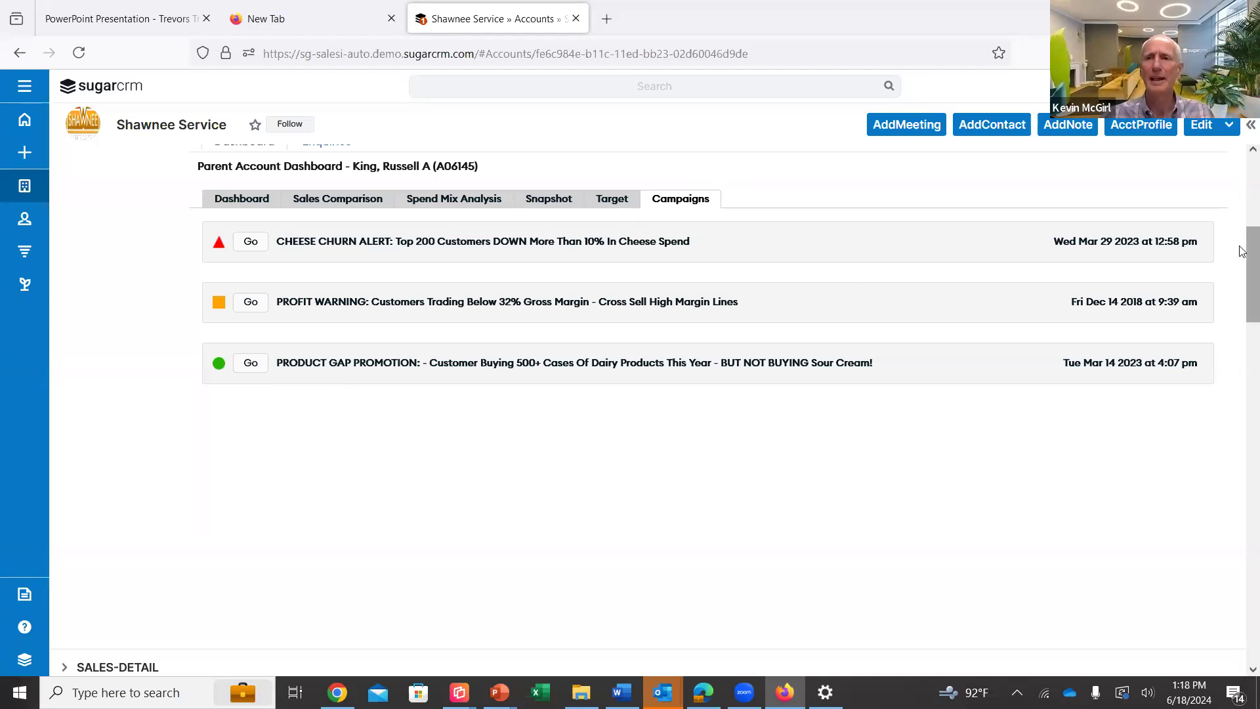
pyautogui.scroll(2, 1241, 239)
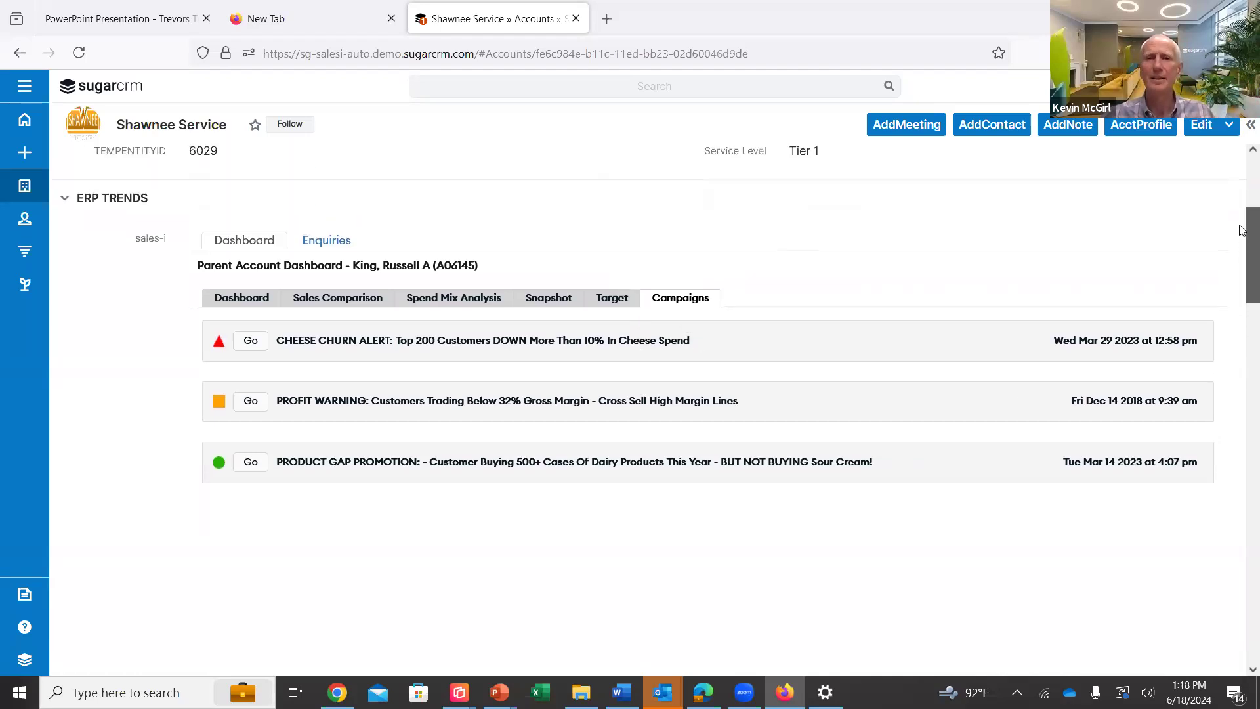
pyautogui.scroll(1, 1242, 227)
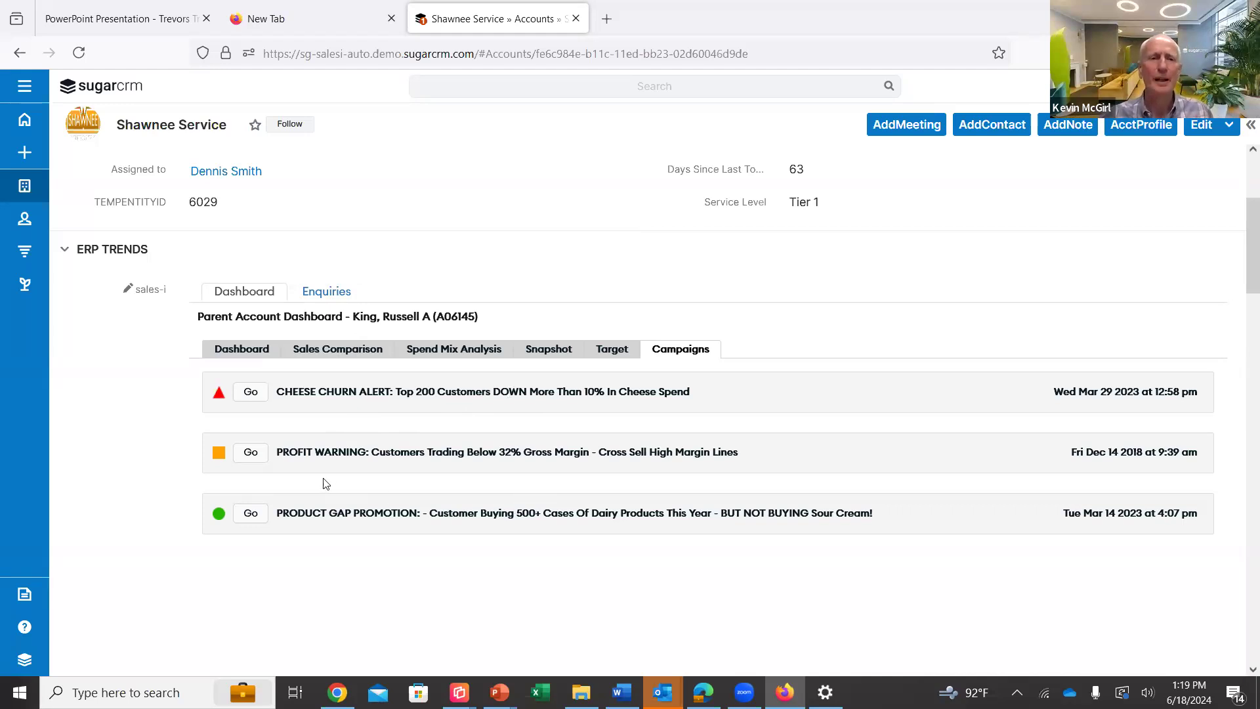
# - Open the Cheese Churn Alert campaign's analysis and drill its variance by PG1 (-$43,562.66)
pyautogui.click(254, 400)
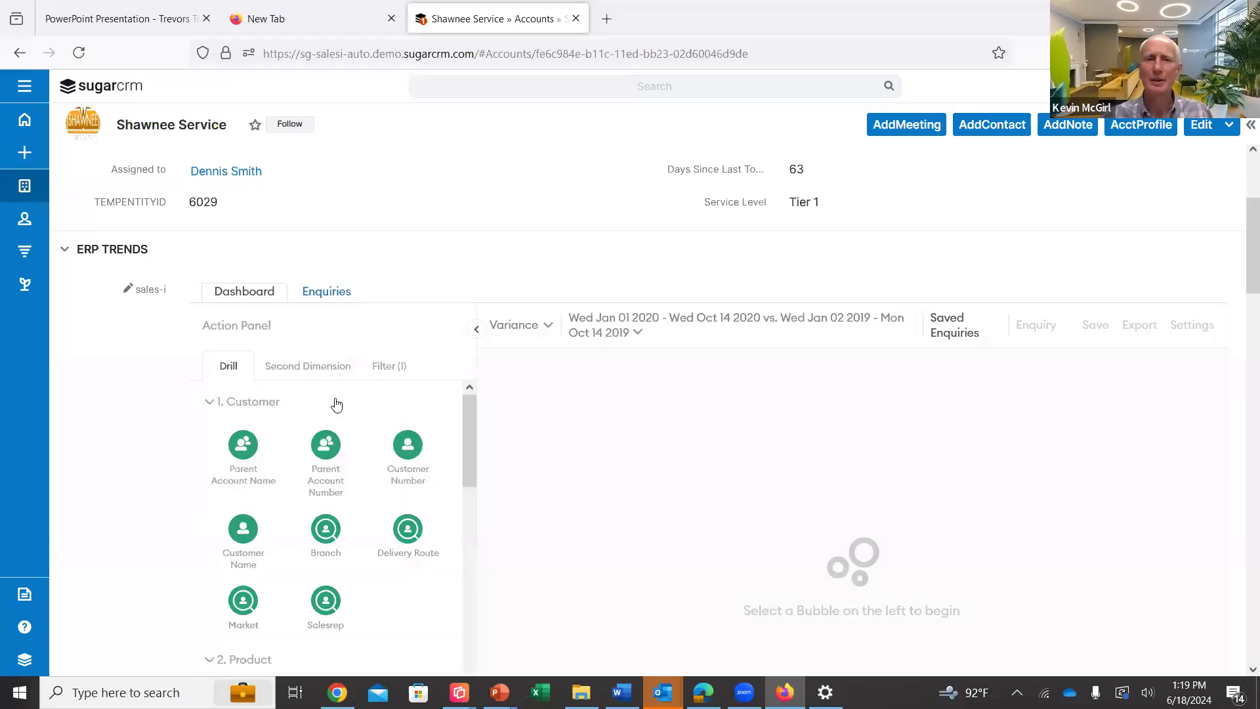
pyautogui.moveTo(469, 417); pyautogui.dragTo(468, 470)
pyautogui.click(244, 520)
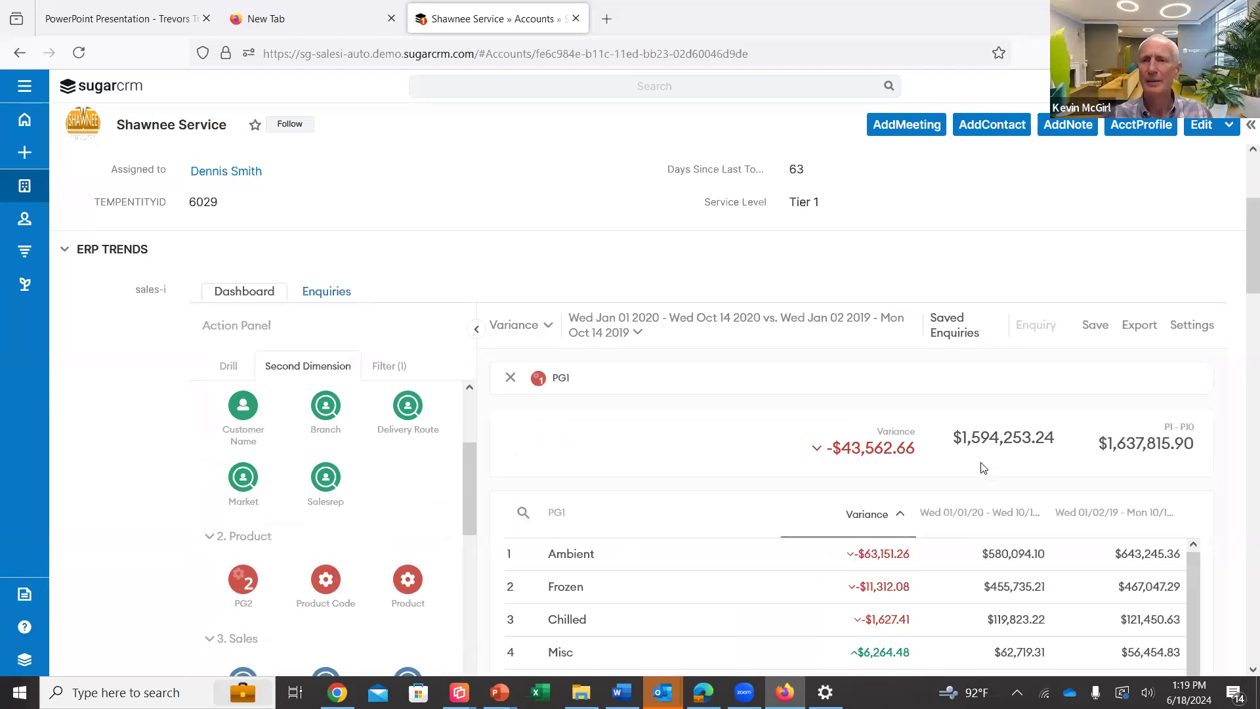
# - Select the Chilled product group, with its -$1,627.41 variance
pyautogui.scroll(-2, 1242, 276)
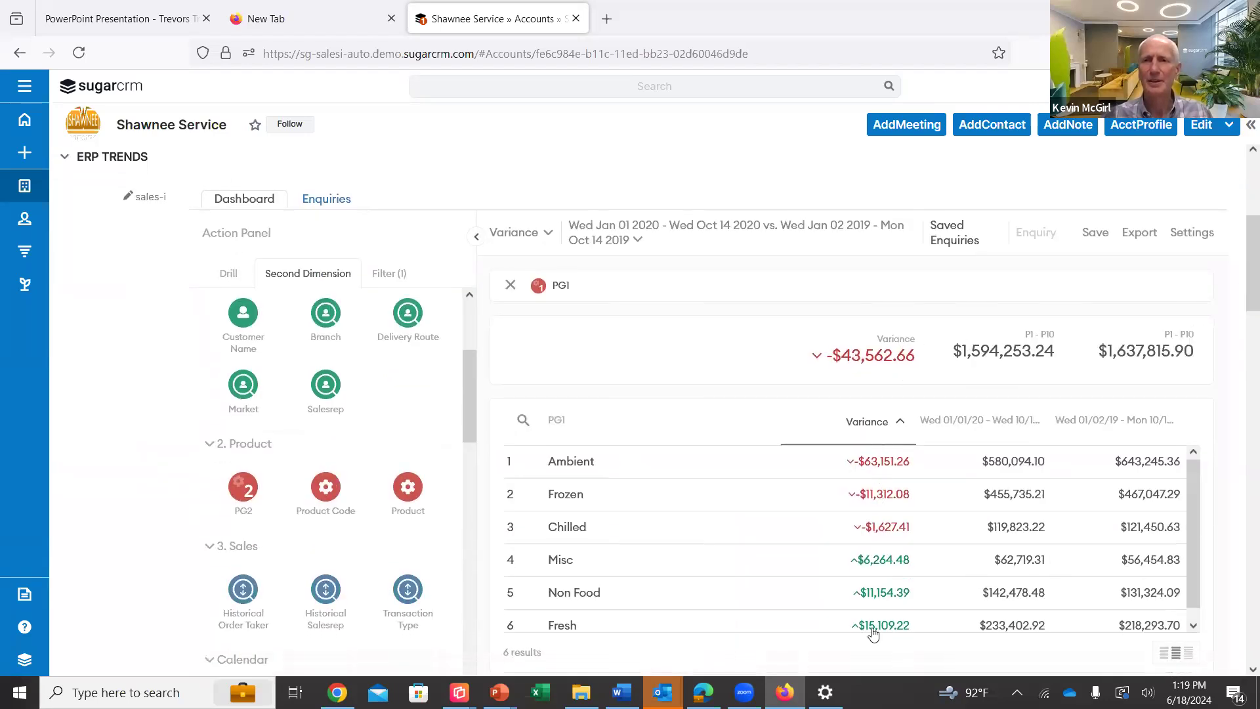
pyautogui.moveTo(1196, 519); pyautogui.dragTo(1191, 544)
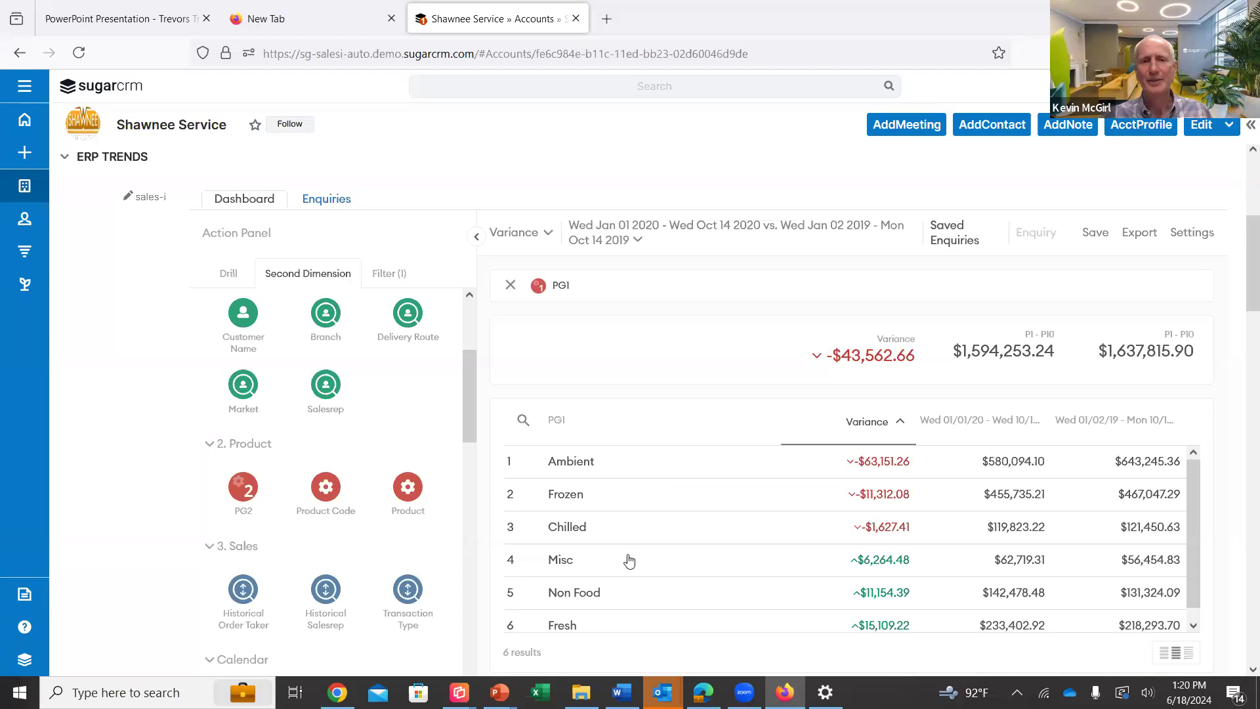
pyautogui.click(601, 529)
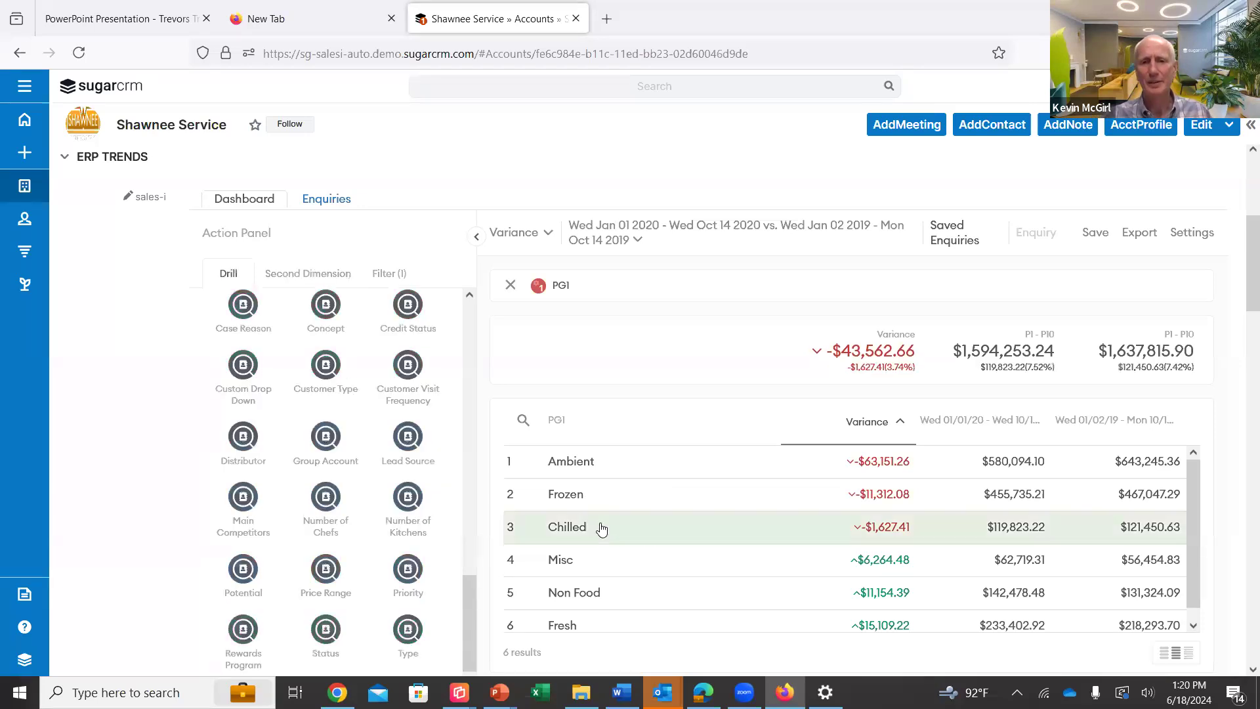
# - Select only Frozen and drill it into PG2 groups, led by Meat & Poultry at -$28,853.25
pyautogui.keyDown('ctrl'); pyautogui.click(601, 497); pyautogui.keyUp('ctrl')
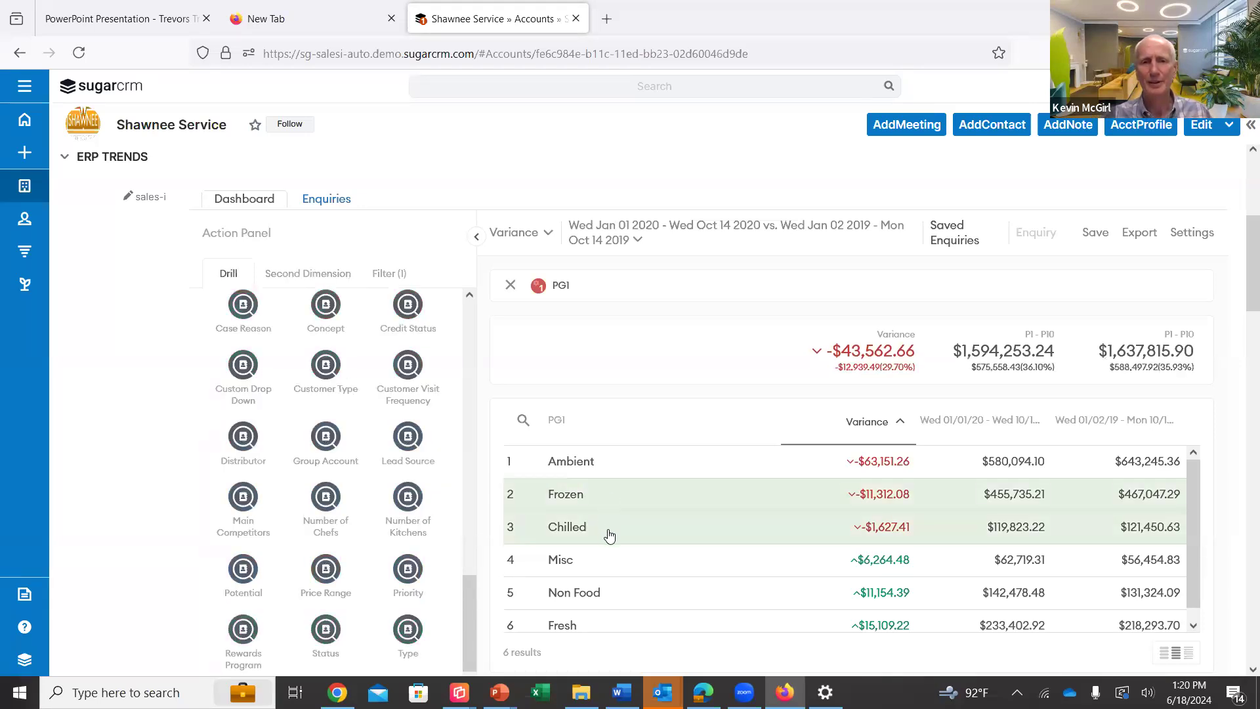
pyautogui.keyDown('ctrl'); pyautogui.click(609, 535); pyautogui.keyUp('ctrl')
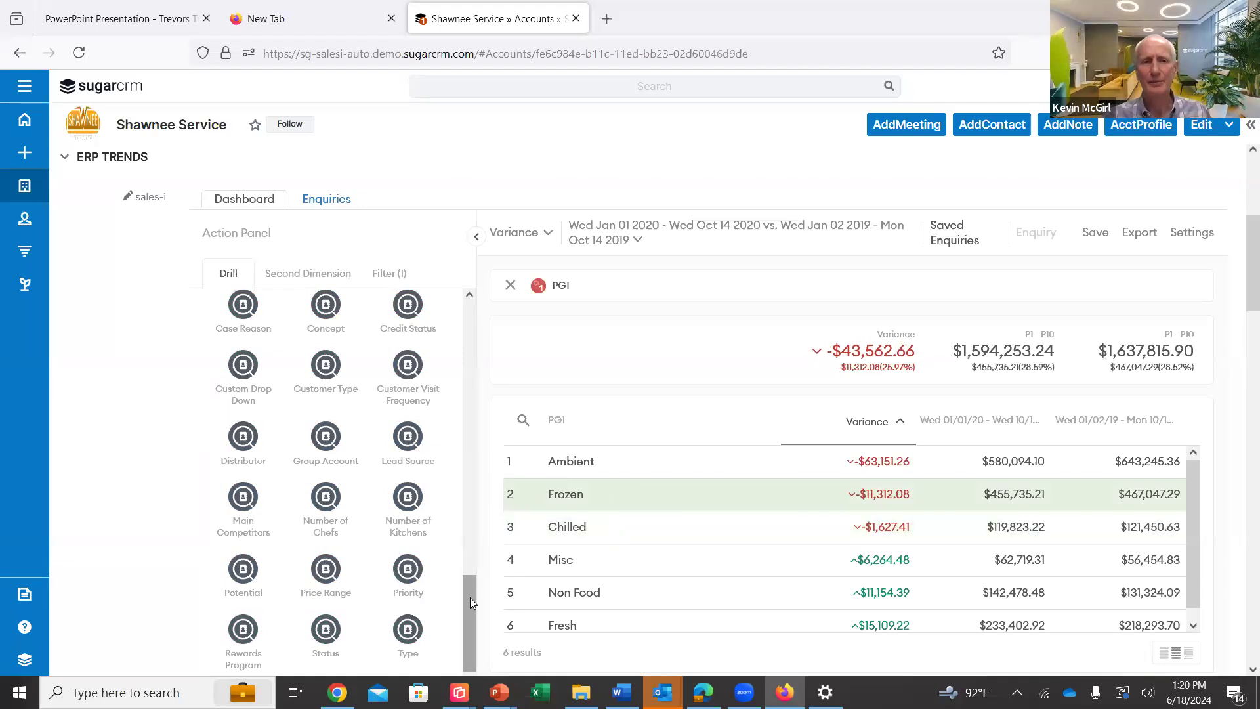
pyautogui.scroll(4, 470, 597)
pyautogui.scroll(8, 484, 433)
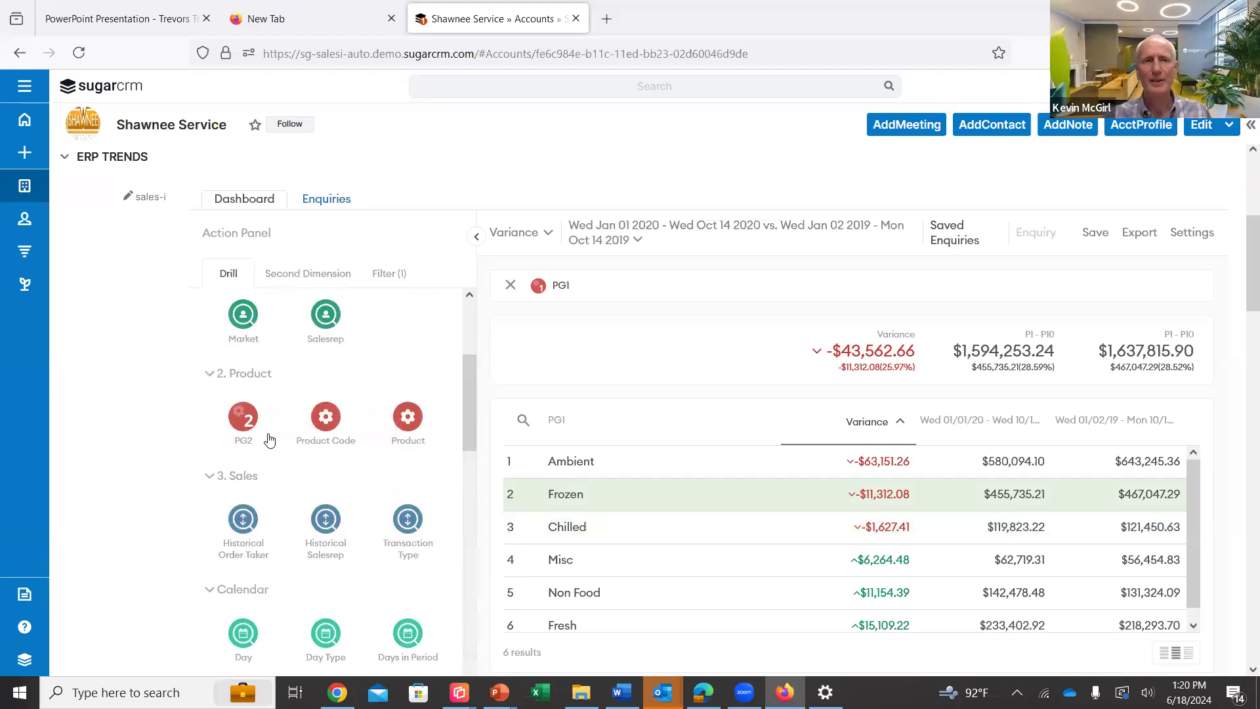
pyautogui.click(255, 427)
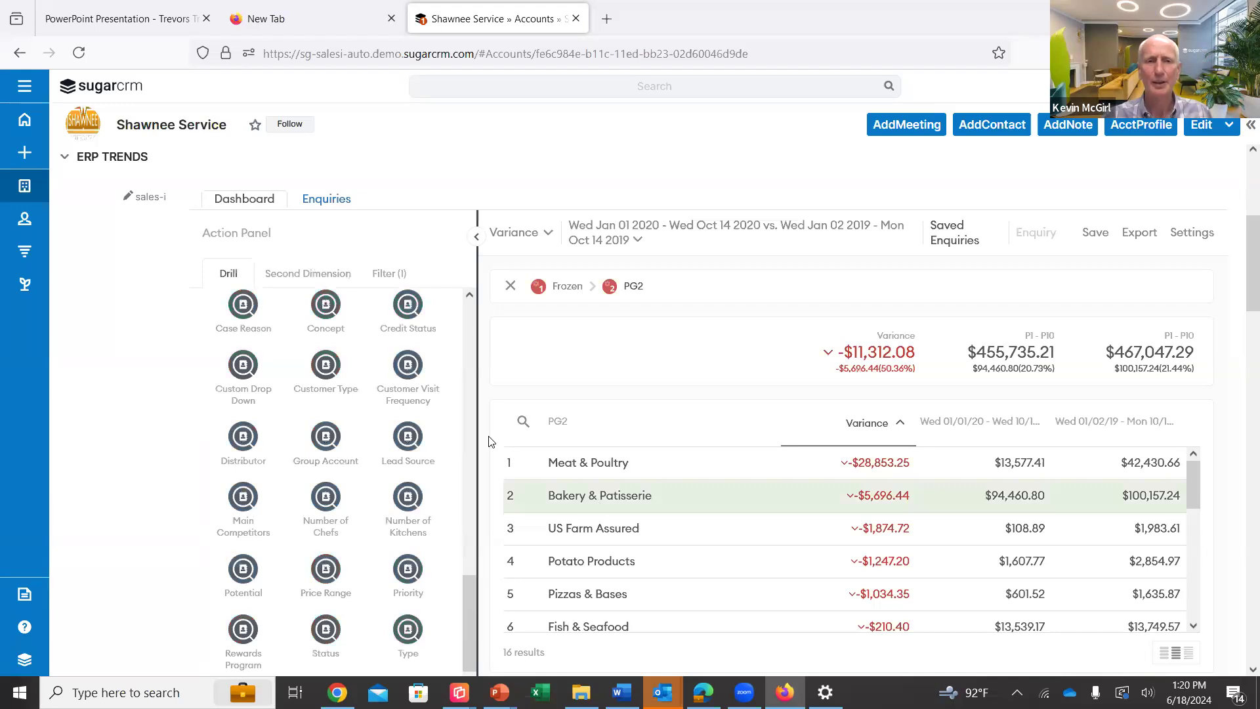
pyautogui.scroll(4, 463, 428)
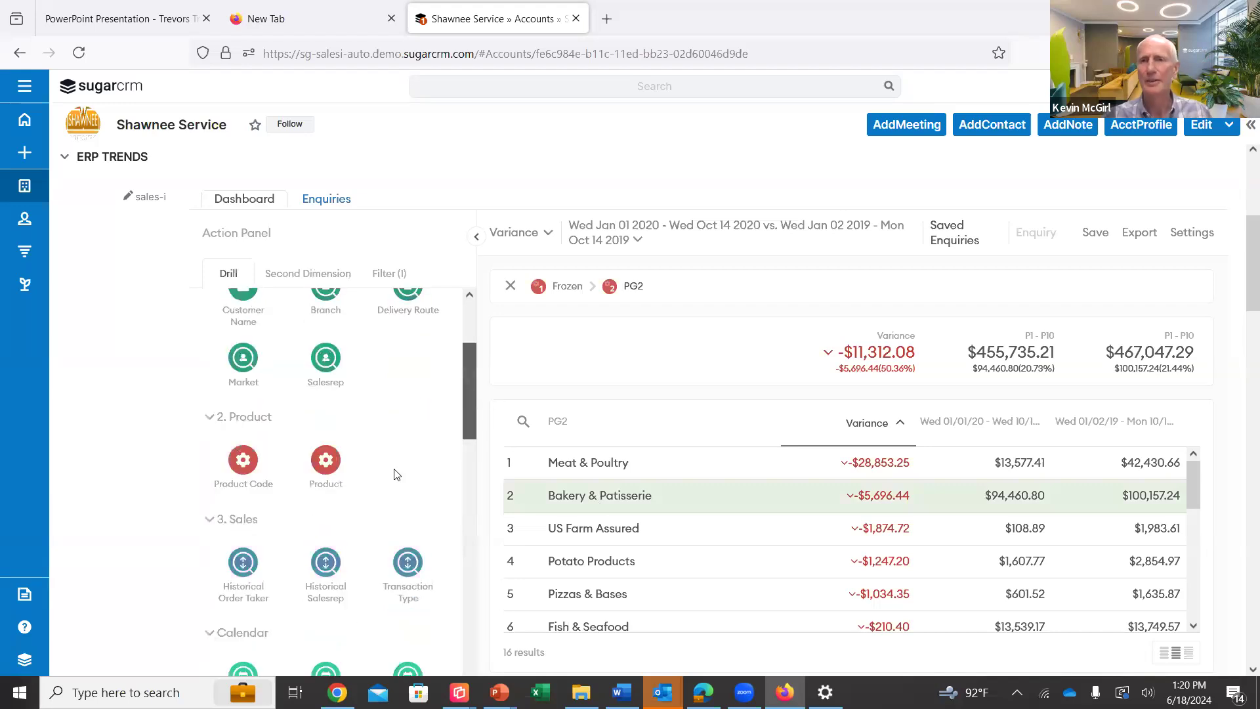
# - Drill Frozen's Bakery & Patisserie into products, led by Gourmet Burger Bun at -$6,264.74
pyautogui.click(331, 469)
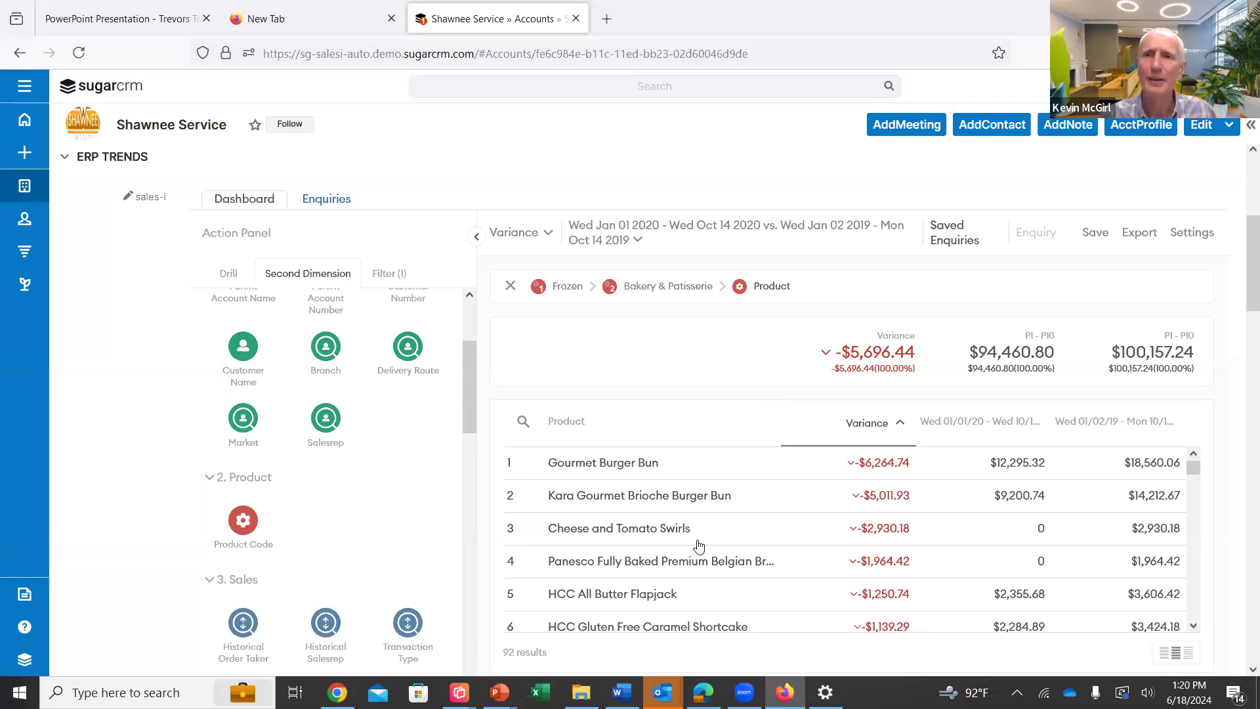
# - Run a Full Picture enquiry by Product for all 1,304 products and collapse the Action Panel
pyautogui.click(550, 235)
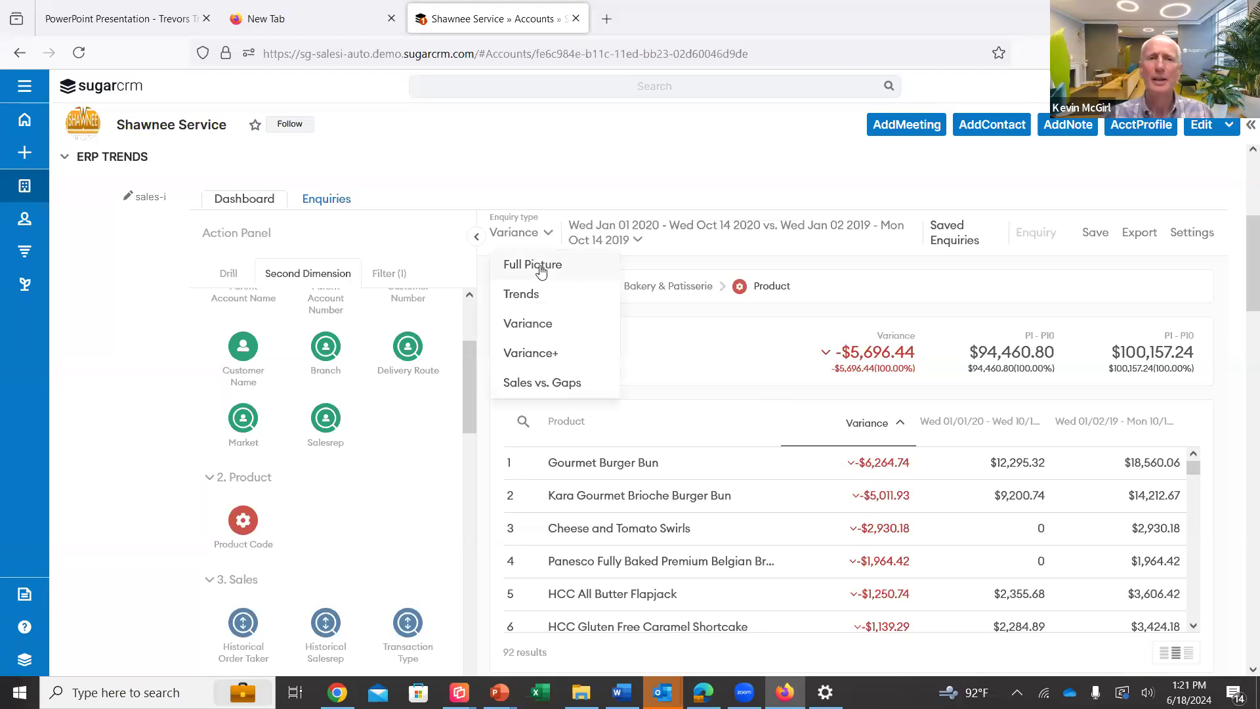
pyautogui.click(530, 264)
pyautogui.moveTo(466, 587); pyautogui.dragTo(469, 369)
pyautogui.click(467, 357)
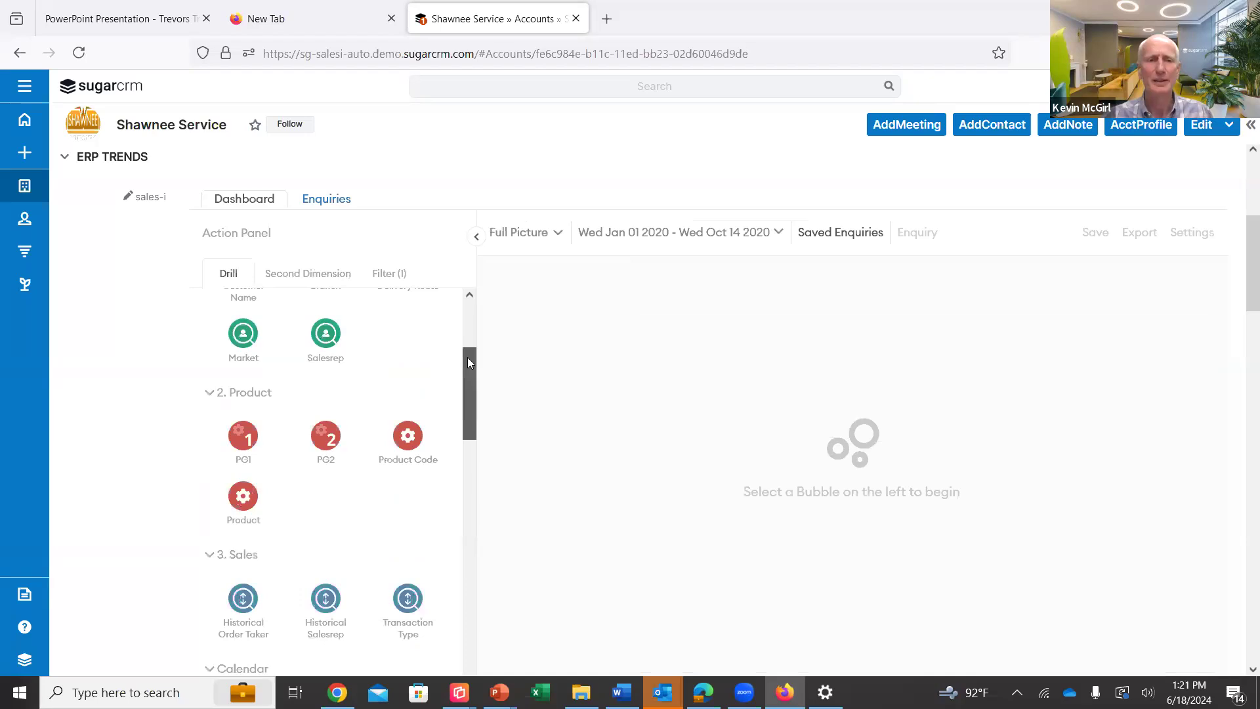
pyautogui.click(246, 500)
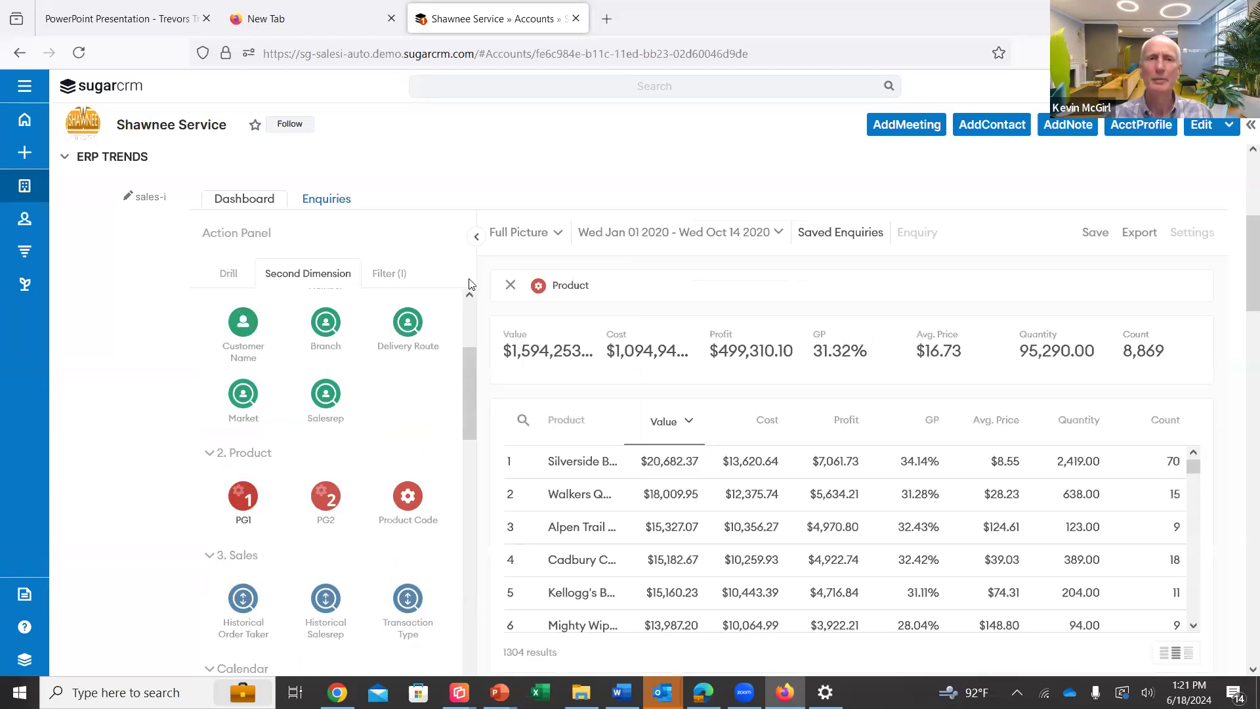
pyautogui.click(477, 257)
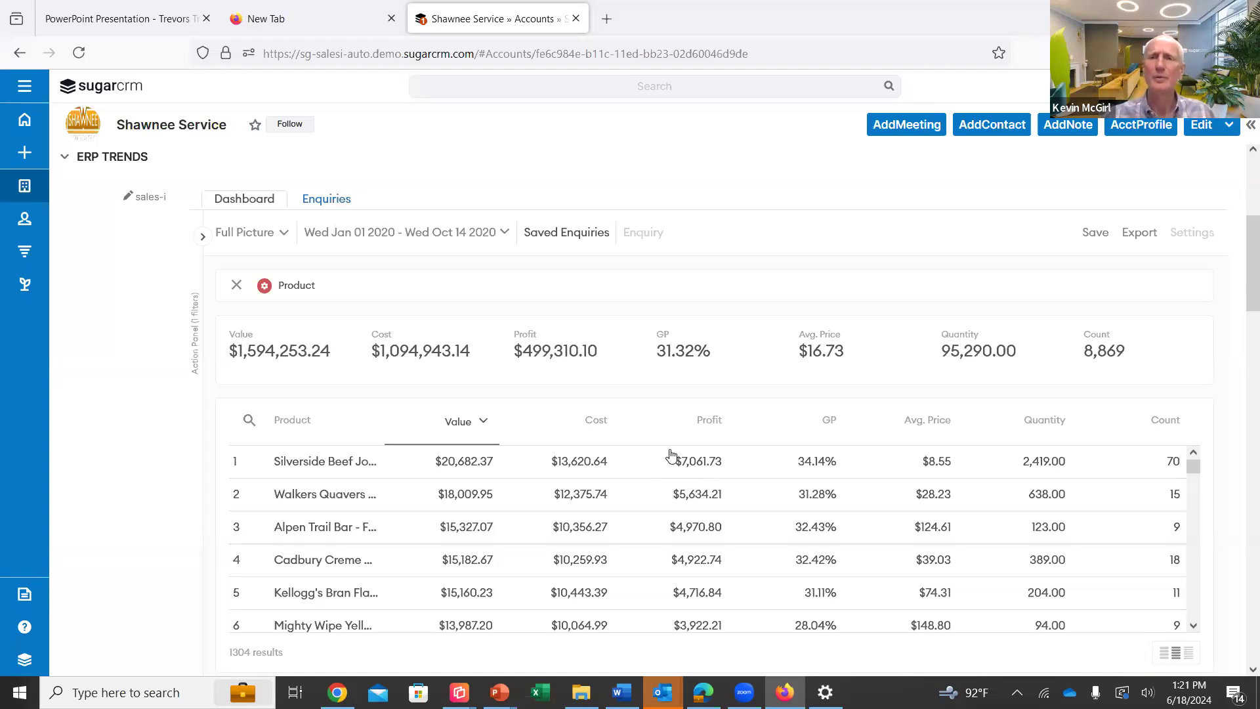
# - Return to the parent account Dashboard, where Silverside Beef Joint leads Top 5 Products
pyautogui.click(257, 206)
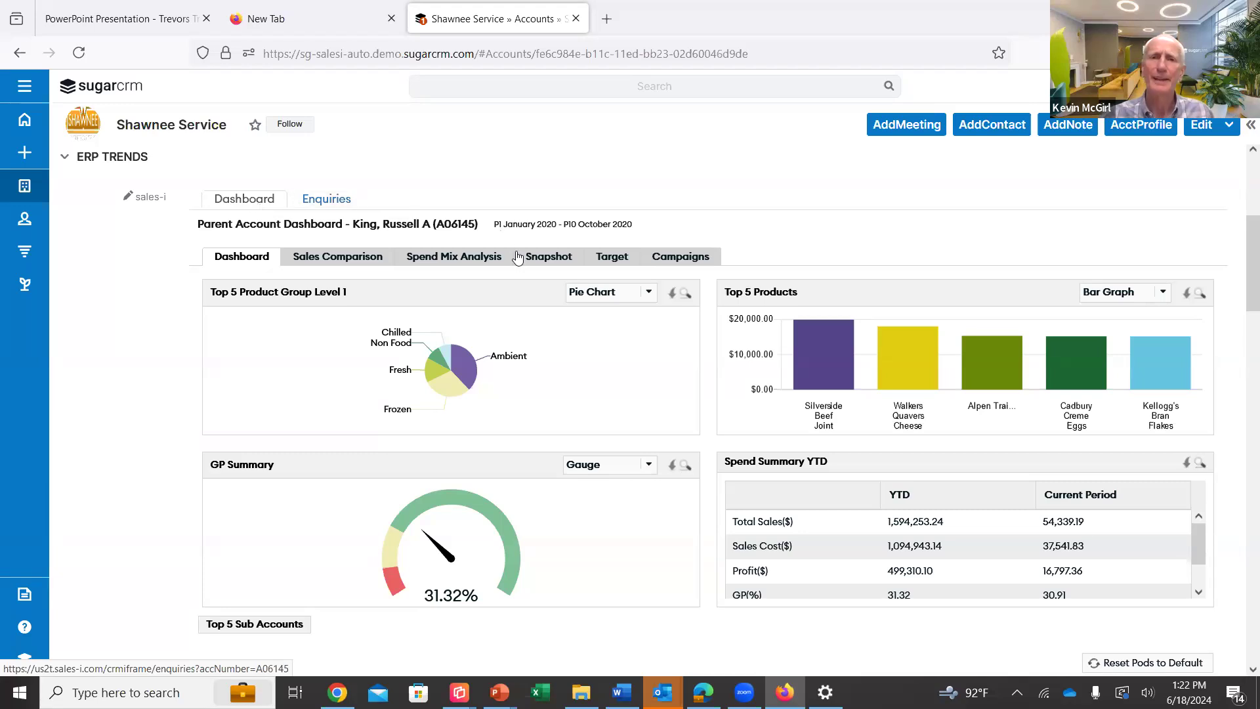
# - Open the Snapshot setup and review its Style 8 report styling and current modules
pyautogui.click(534, 264)
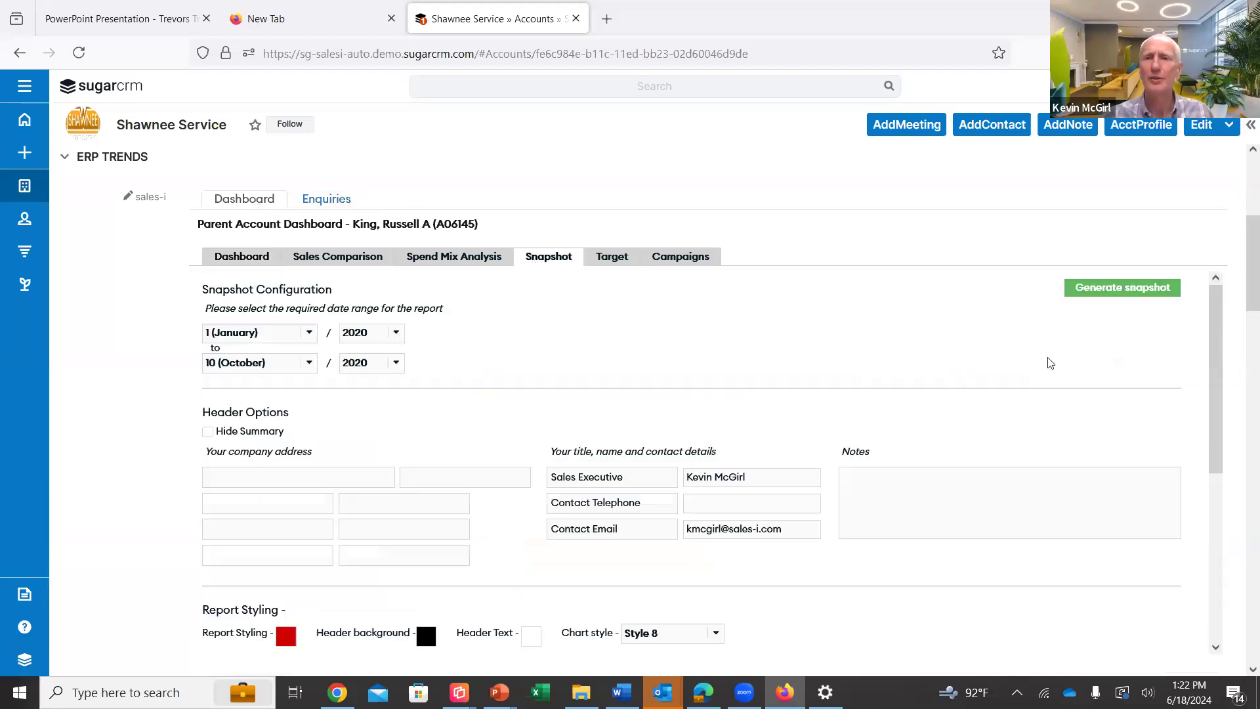
pyautogui.moveTo(1223, 465); pyautogui.dragTo(1214, 608)
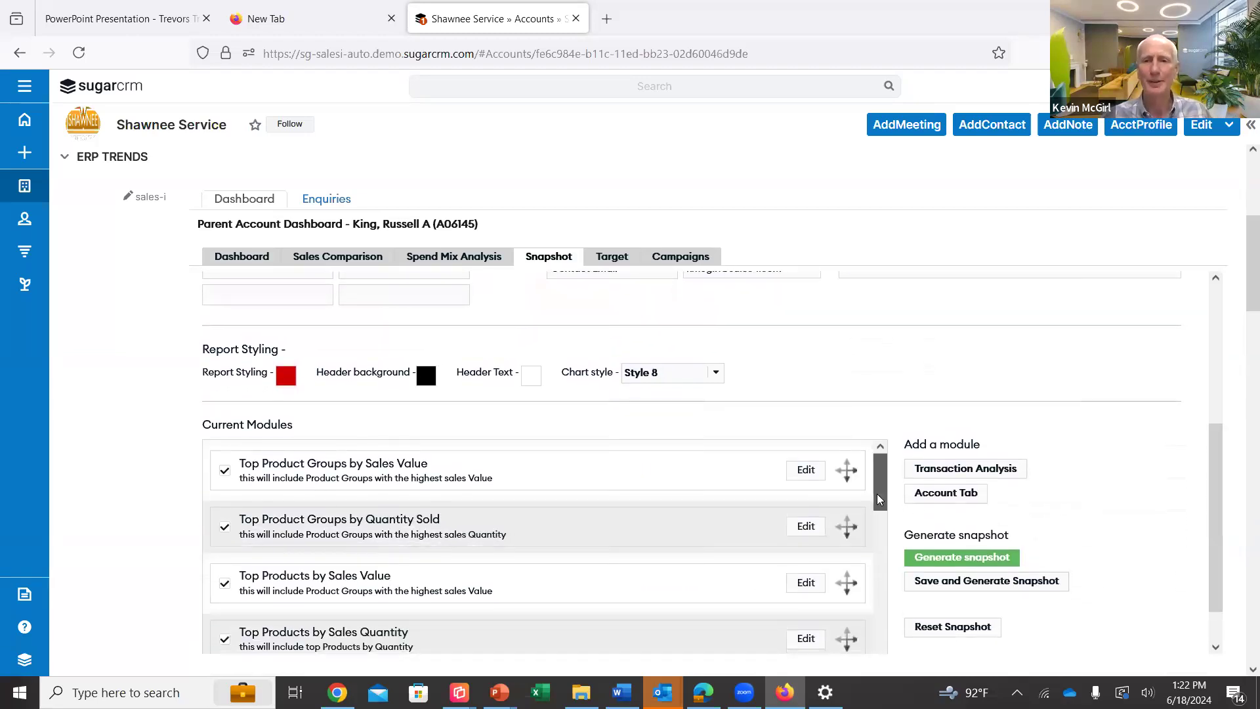
pyautogui.scroll(-3, 882, 497)
pyautogui.scroll(3, 892, 497)
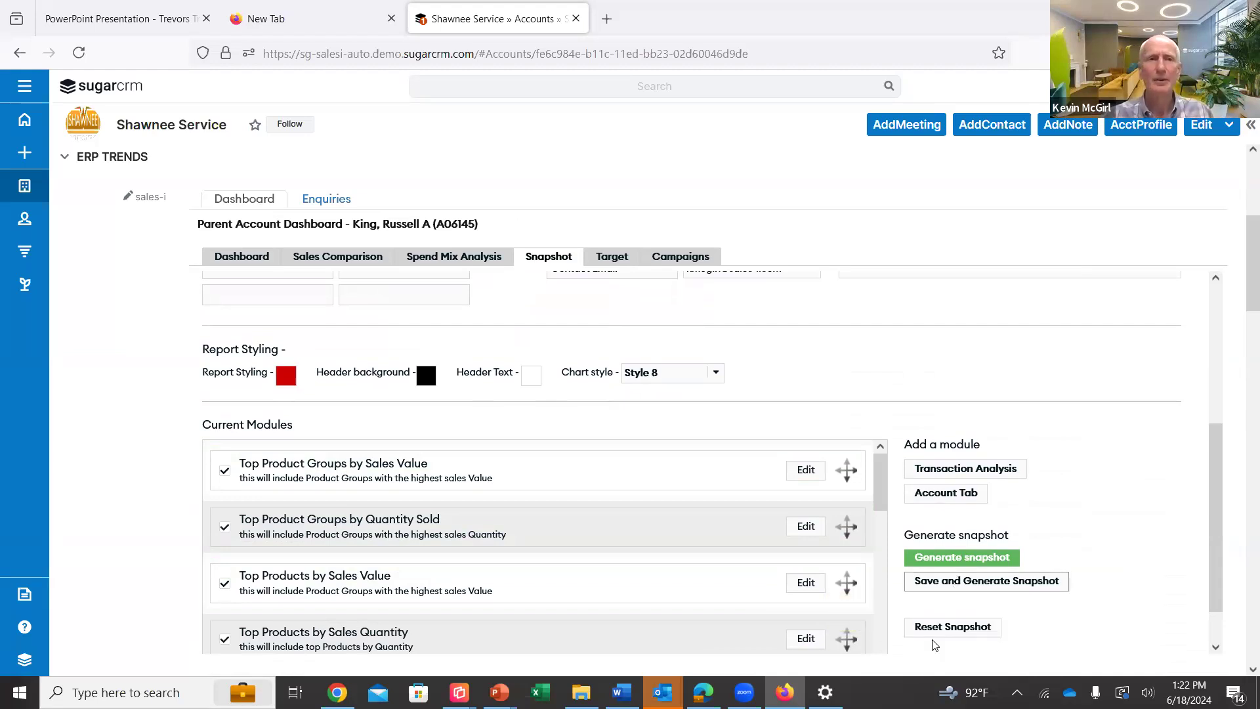
# - Page through the example Paccar snapshot PDF to page 14, the Variance Enquiry by Purchase Value
pyautogui.click(152, 25)
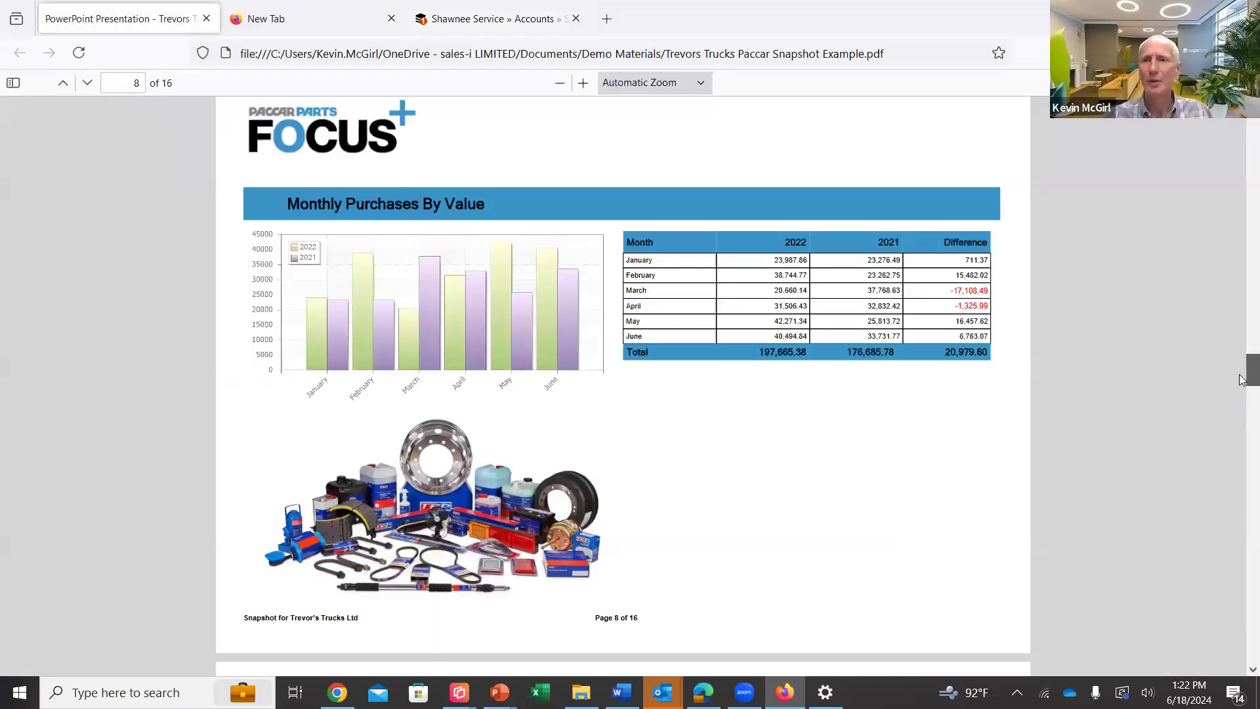
pyautogui.moveTo(1242, 379); pyautogui.dragTo(1242, 390)
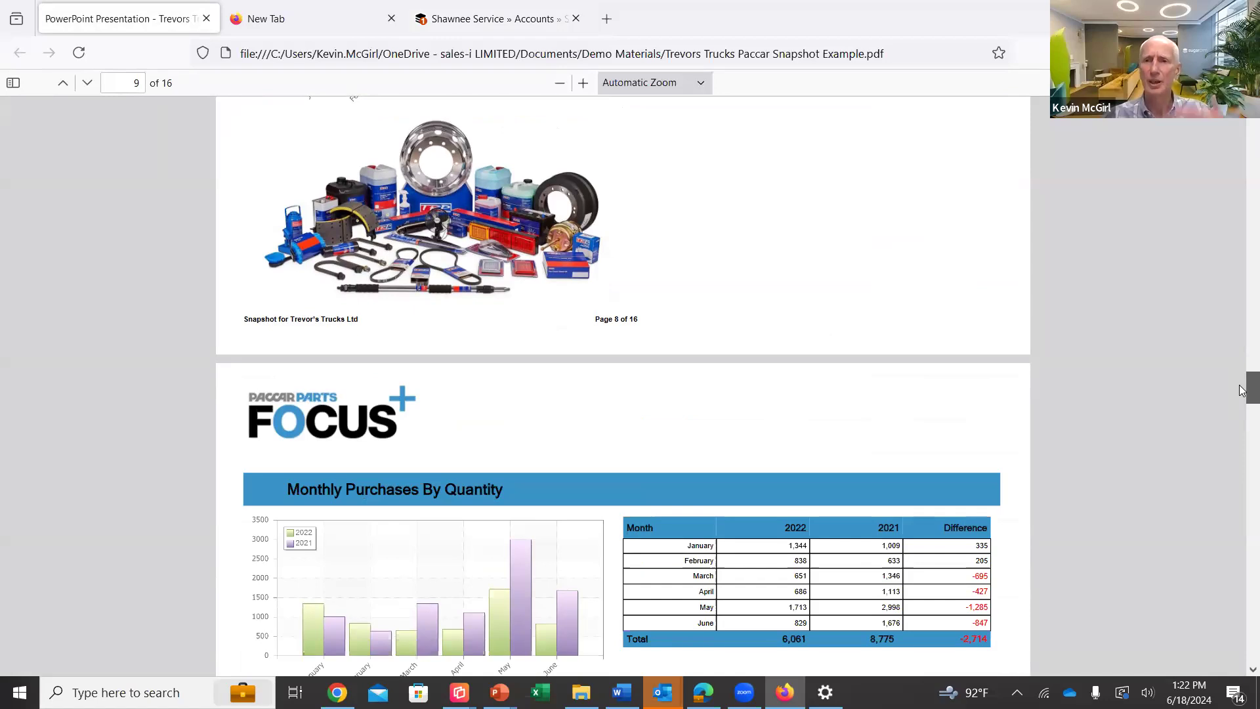
pyautogui.moveTo(1242, 390); pyautogui.dragTo(1242, 462)
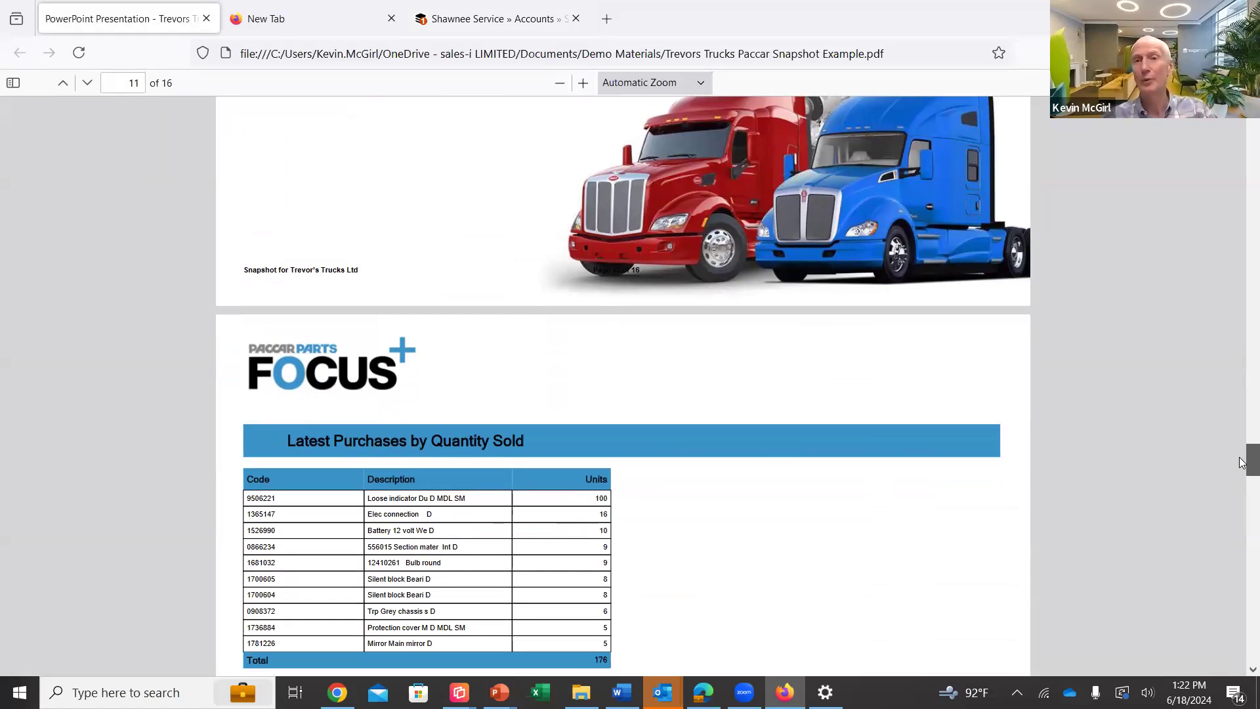
pyautogui.scroll(-2, 1242, 473)
pyautogui.moveTo(1240, 475); pyautogui.dragTo(1236, 581)
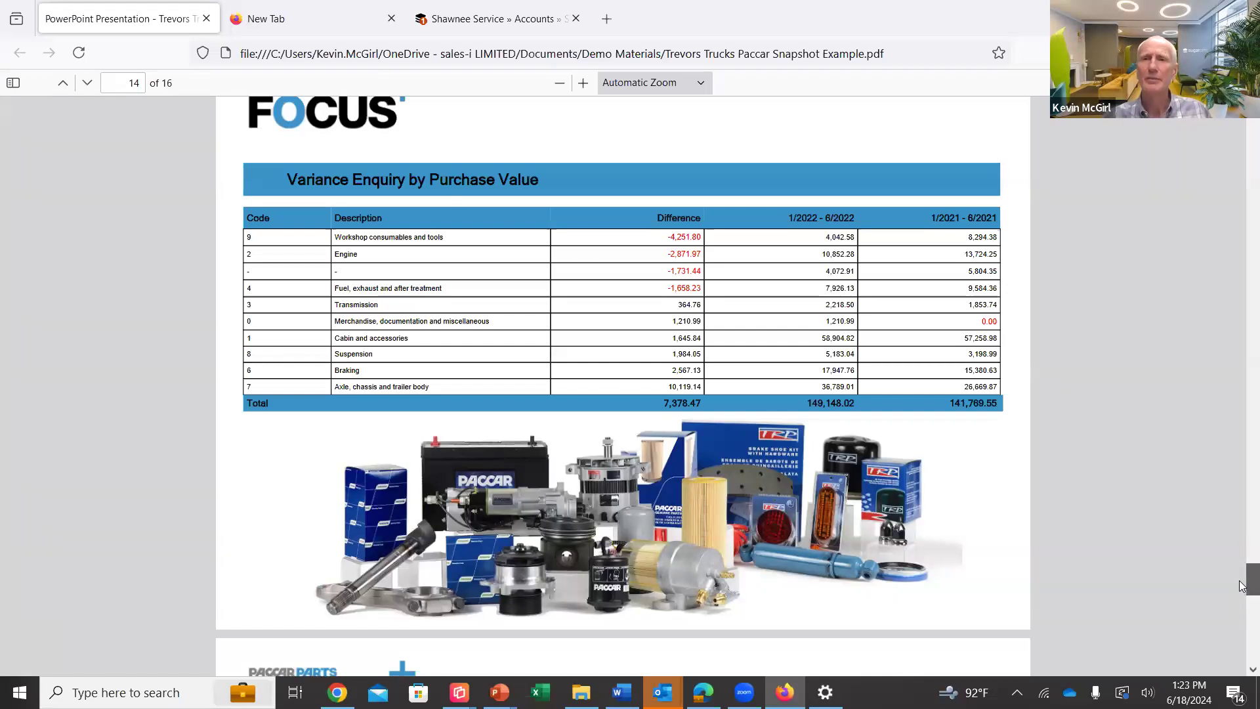
pyautogui.scroll(1, 1242, 587)
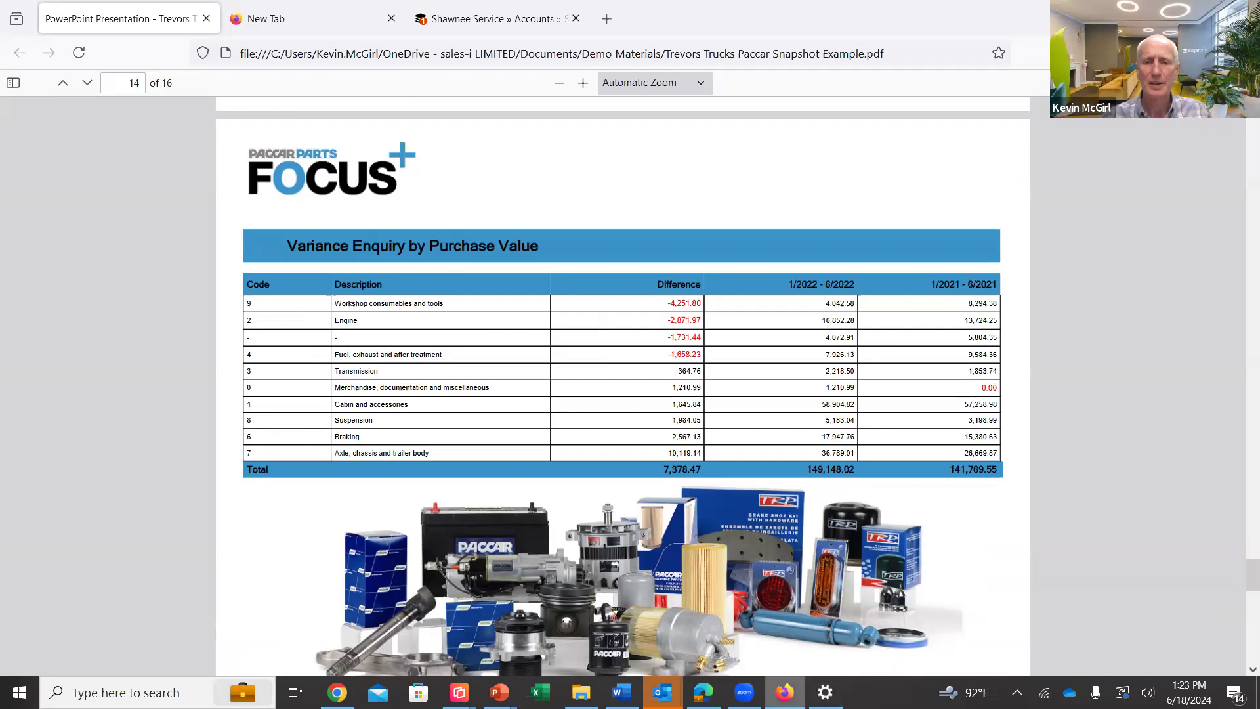
pyautogui.click(500, 692)
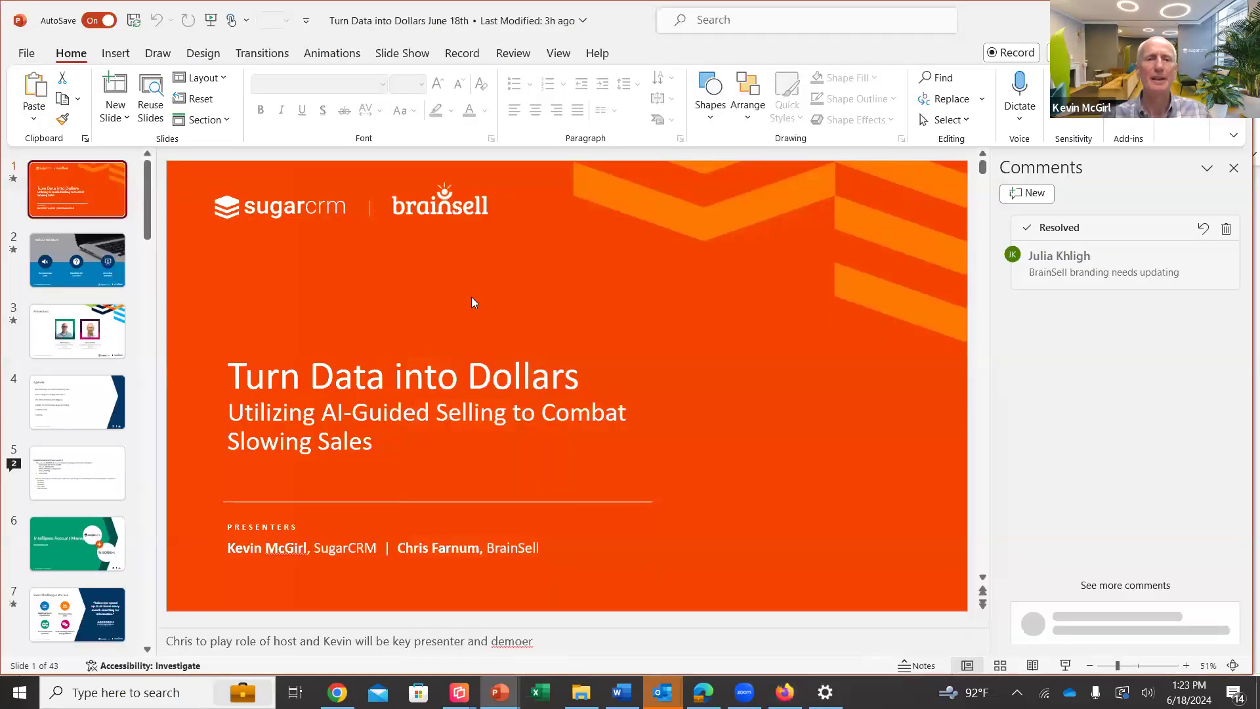
pyautogui.click(784, 692)
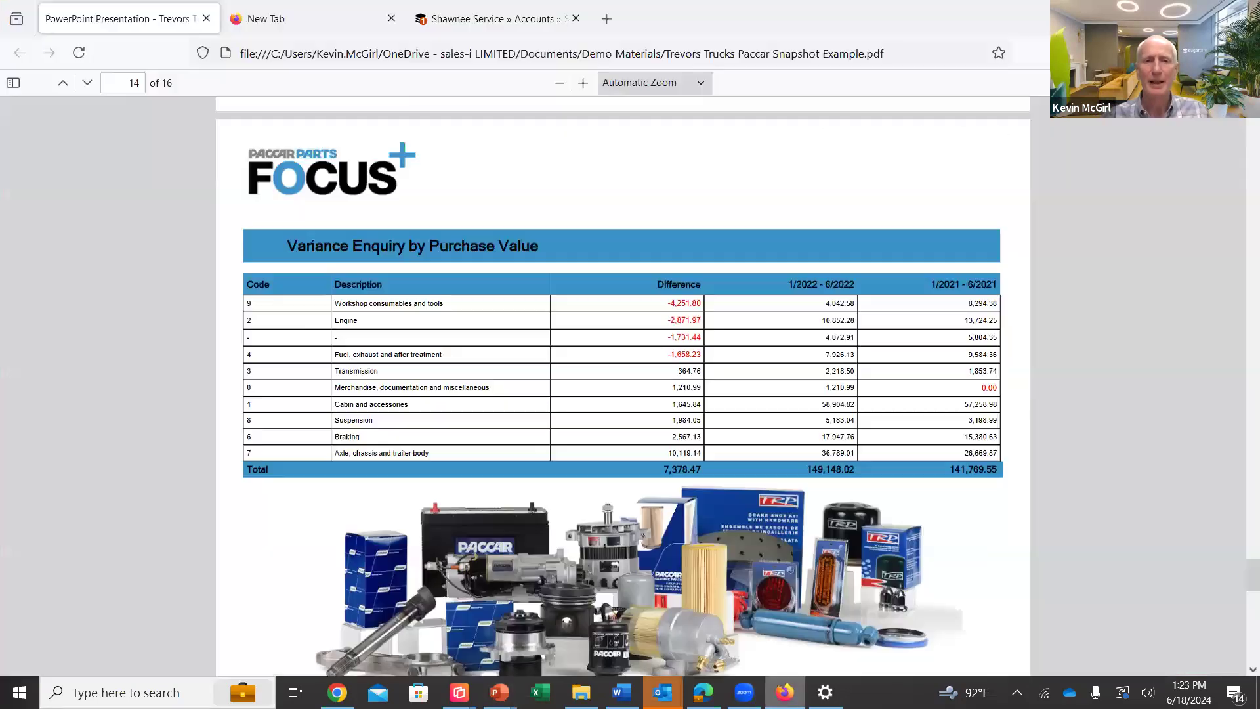
# - Return to the Shawnee Service account and list its cheese churn, profit warning and product gap alerts
pyautogui.click(493, 25)
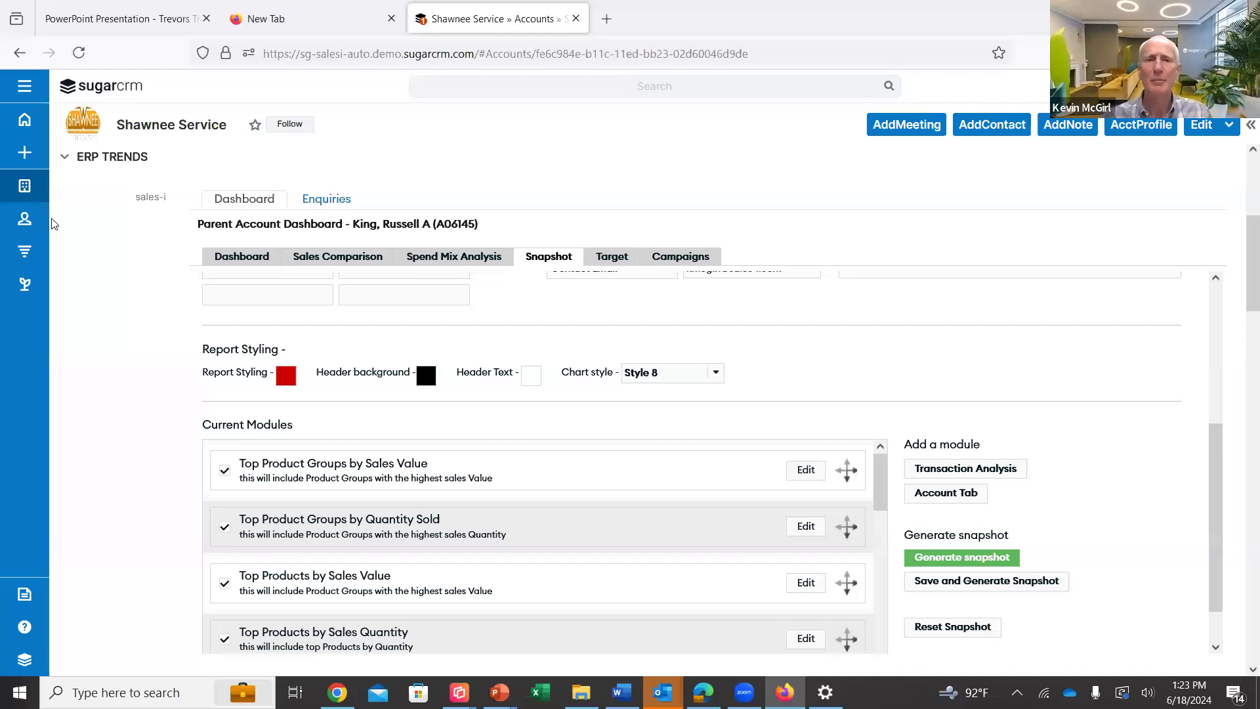
pyautogui.click(665, 261)
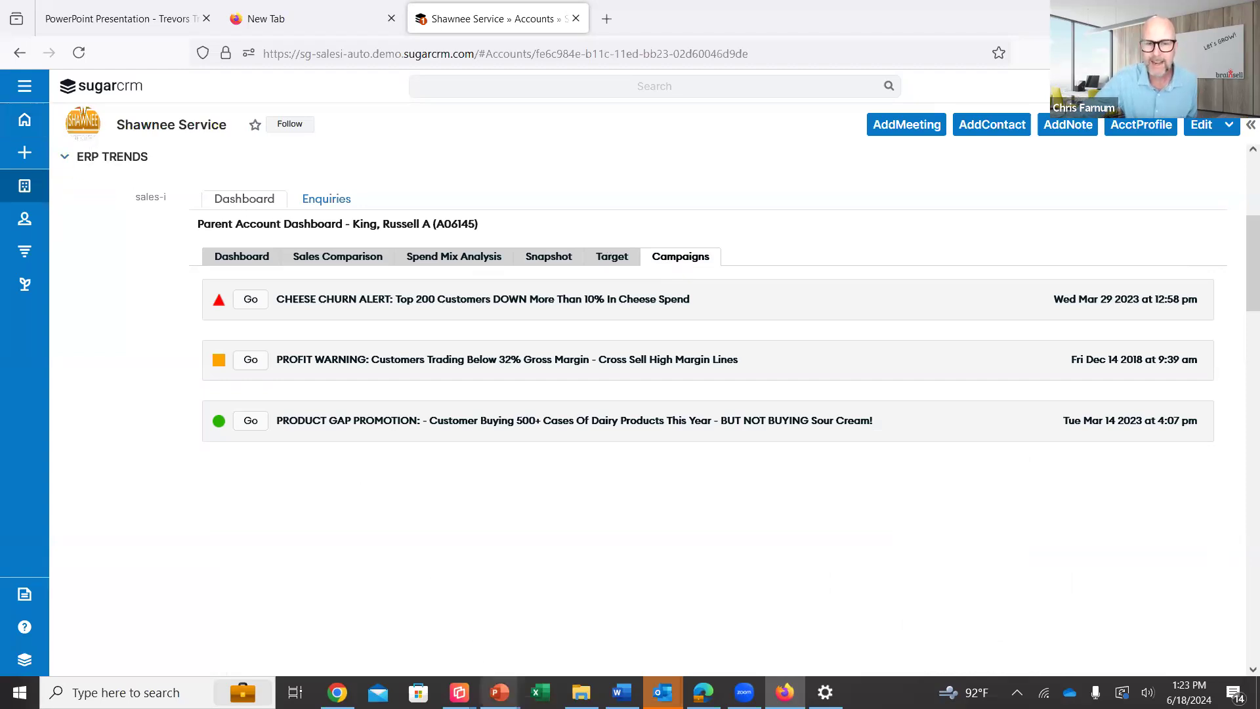
pyautogui.moveTo(499, 692)
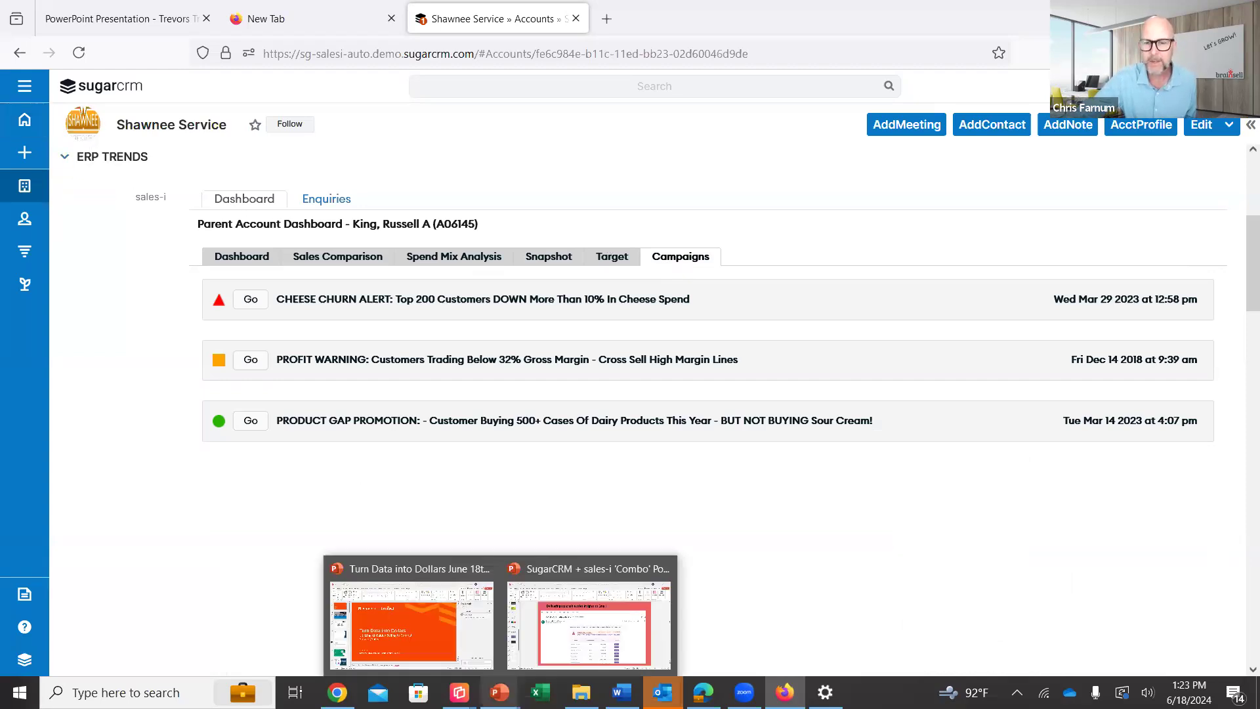
# - Switch to the SugarCRM + sales-i presentation at the 'Delivering actionable sales insights to Email' slide
pyautogui.click(557, 654)
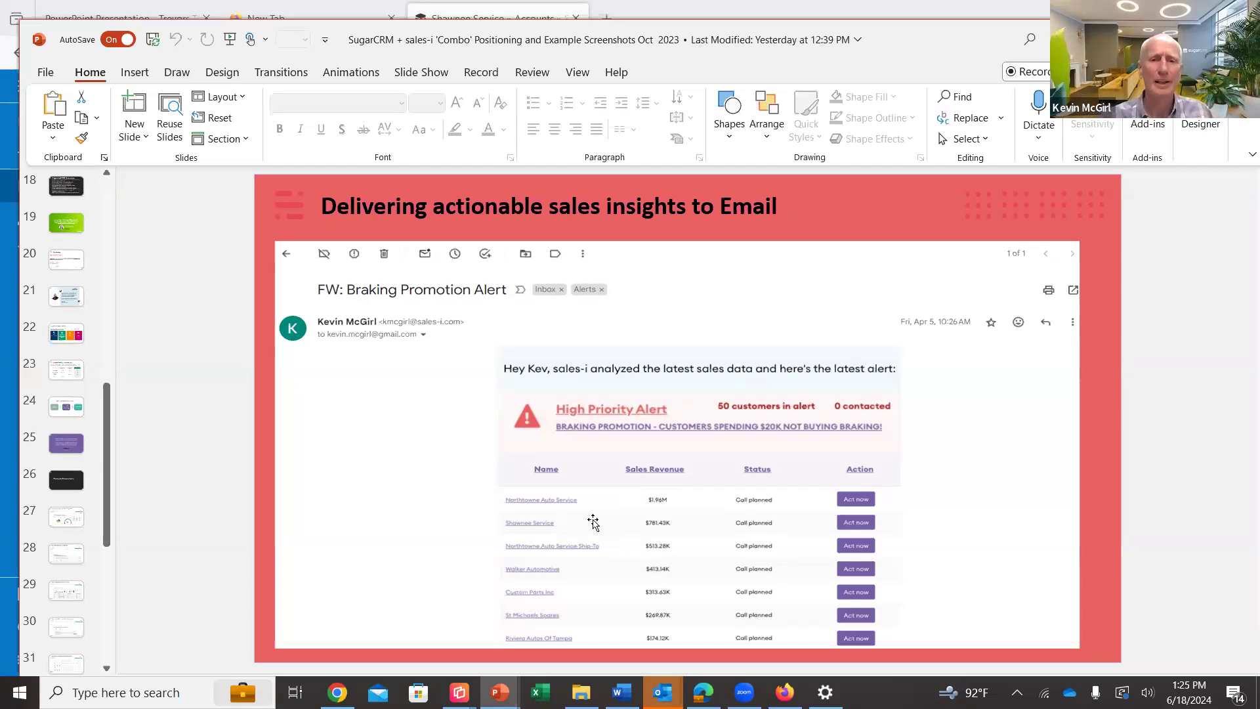
pyautogui.moveTo(785, 690)
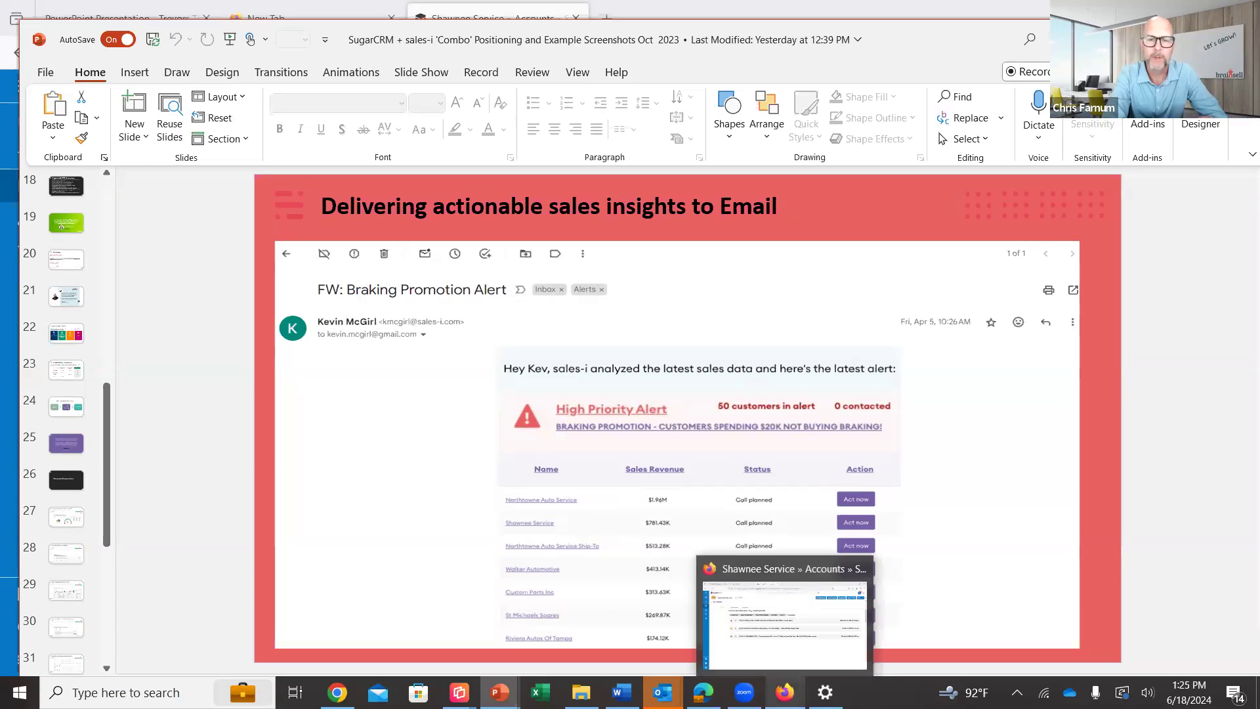
# - Bring back the Shawnee Service campaigns list and display the Home dashboards menu
pyautogui.click(767, 626)
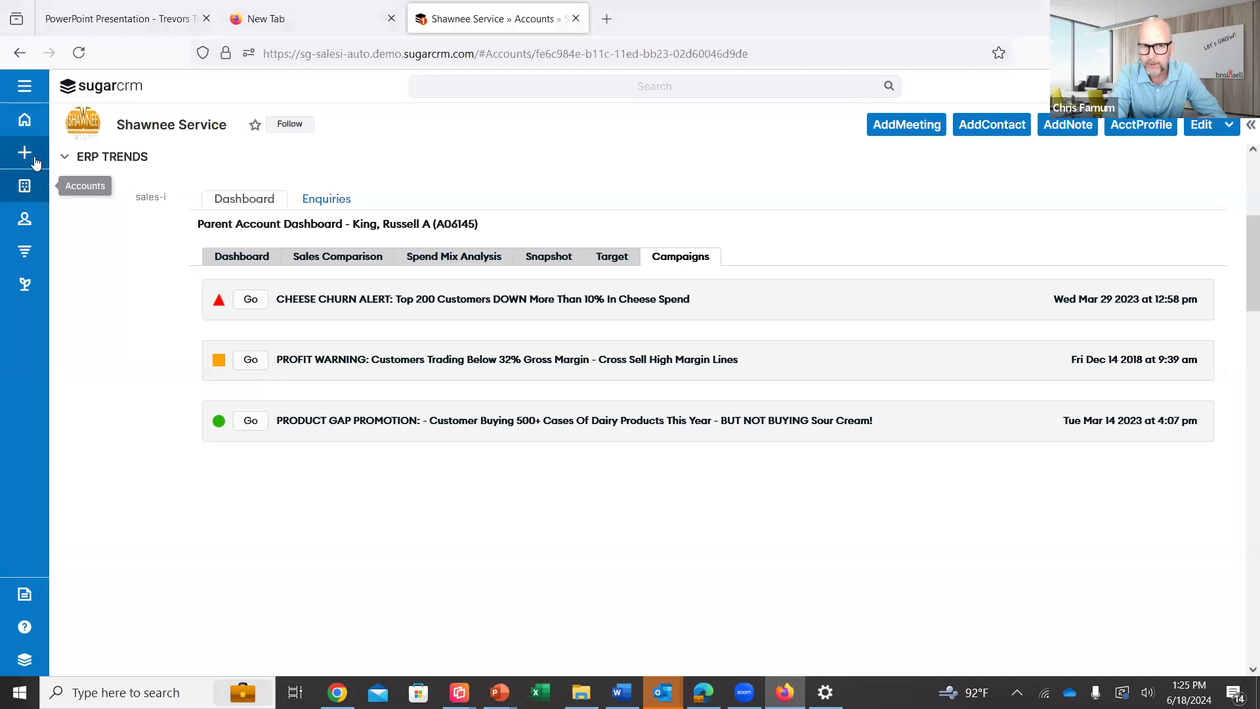
pyautogui.click(43, 126)
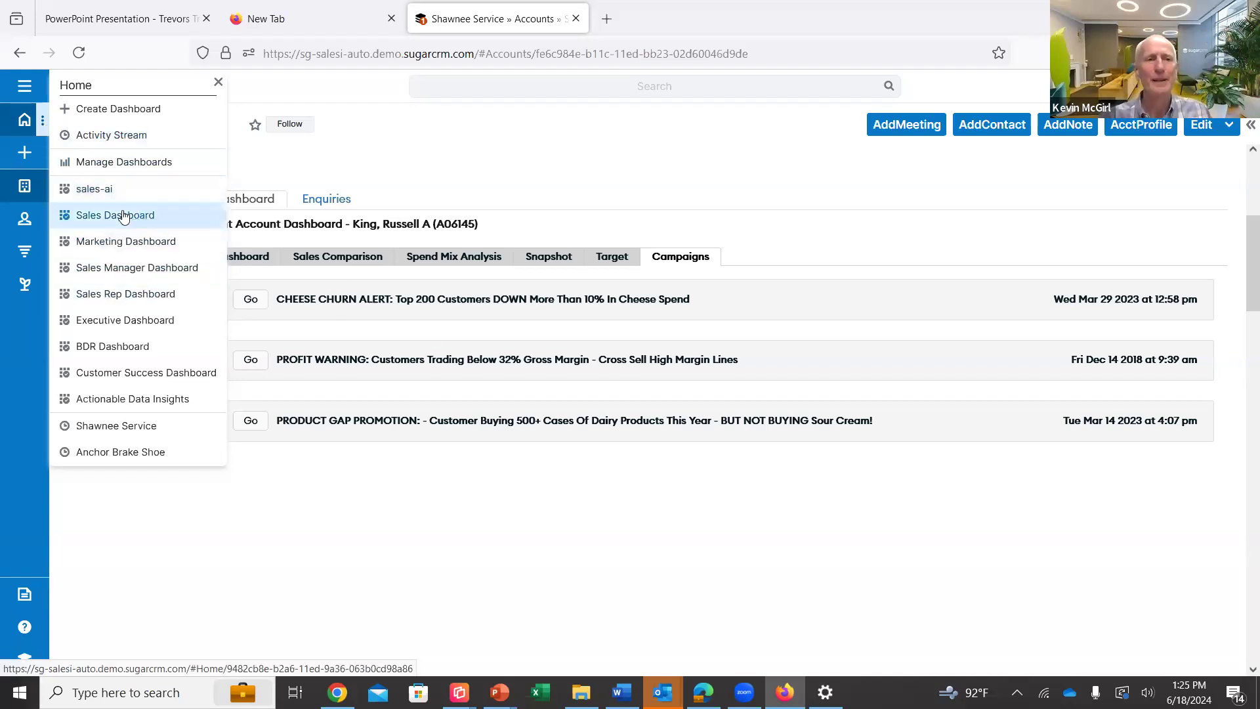
# - In Actionable Data Insights' Sales Detail enquiry, split the $6,345,573.41 variance by branch and select Central
pyautogui.click(122, 401)
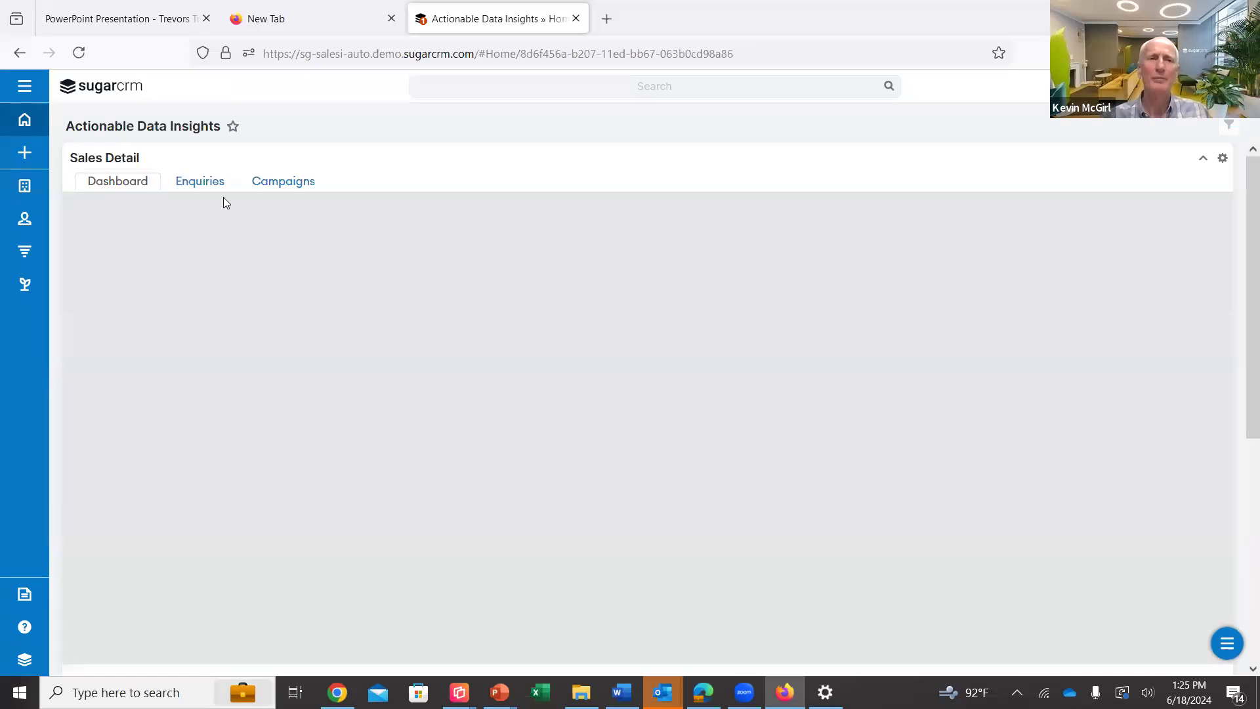
pyautogui.click(210, 190)
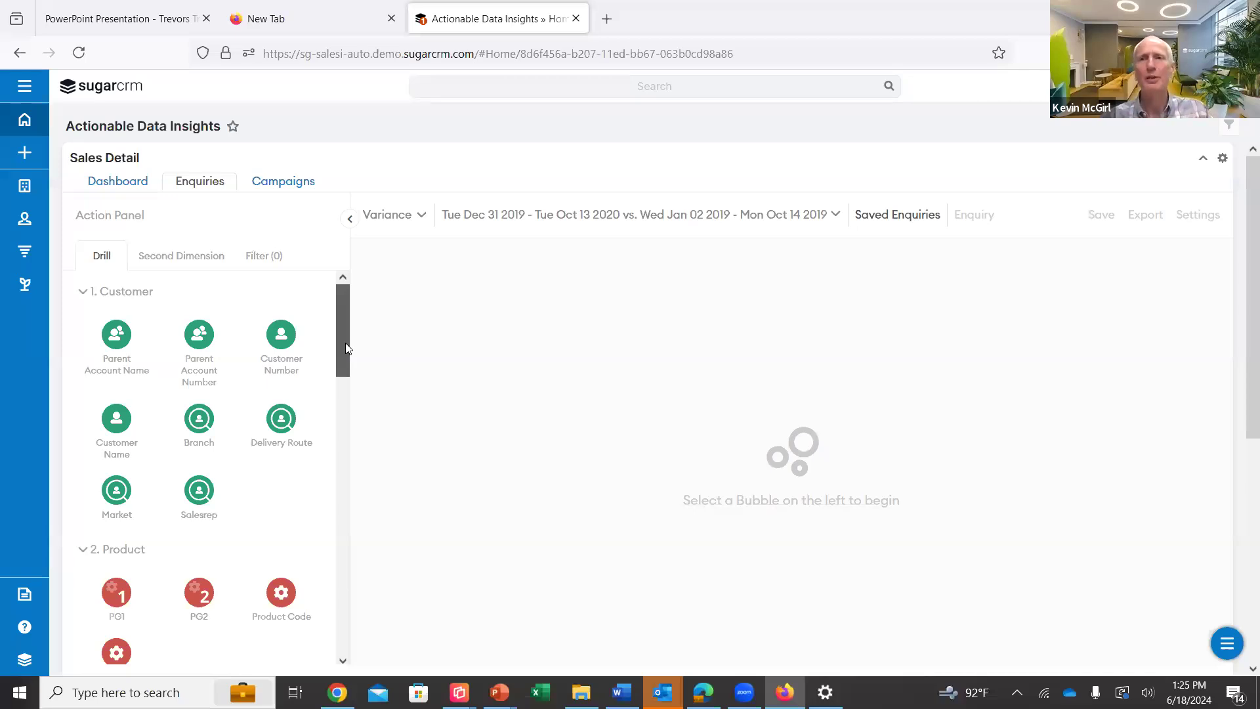
pyautogui.moveTo(344, 351); pyautogui.dragTo(342, 358)
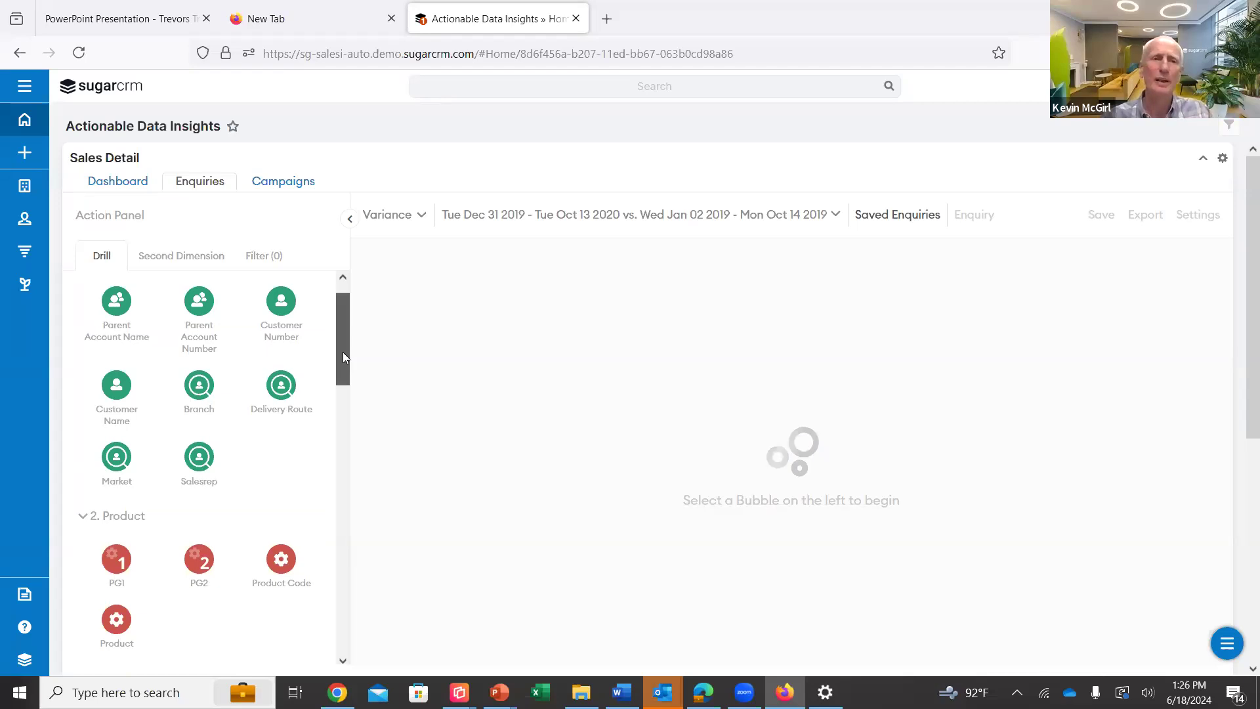
pyautogui.moveTo(342, 349)
pyautogui.mouseDown()
pyautogui.moveTo(345, 338)
pyautogui.moveTo(346, 351)
pyautogui.mouseUp()
pyautogui.scroll(1, 345, 338)
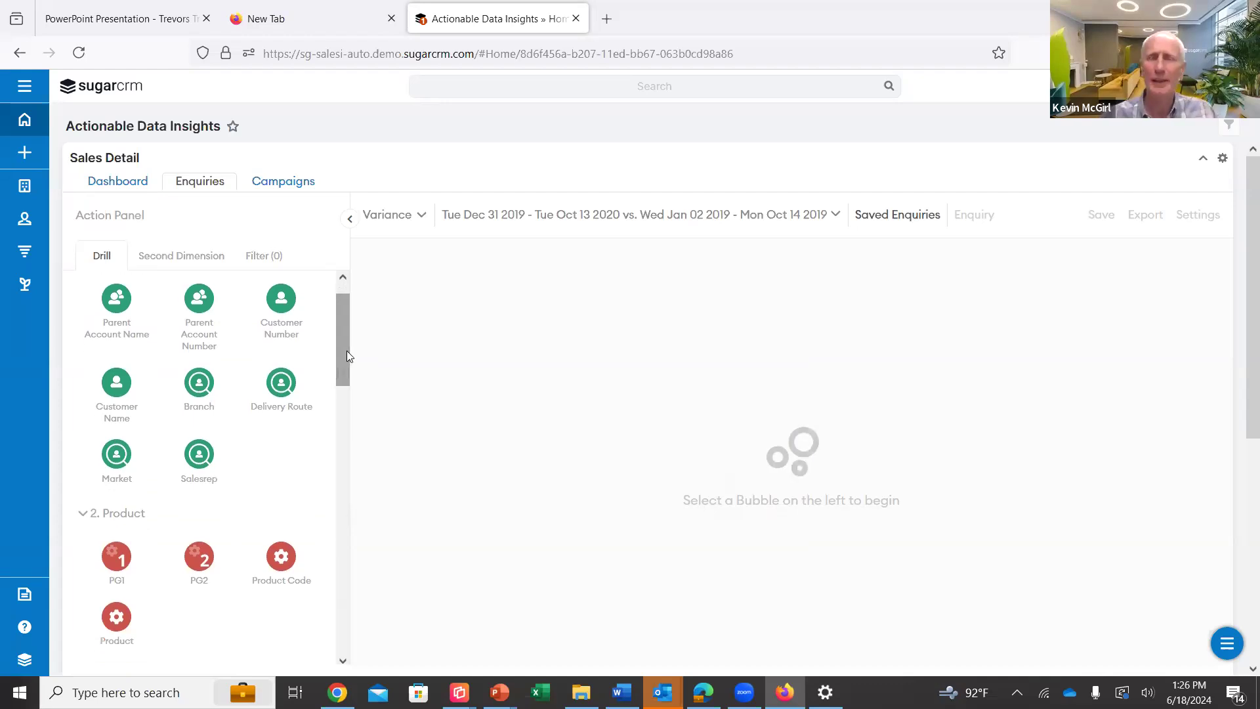
pyautogui.click(198, 385)
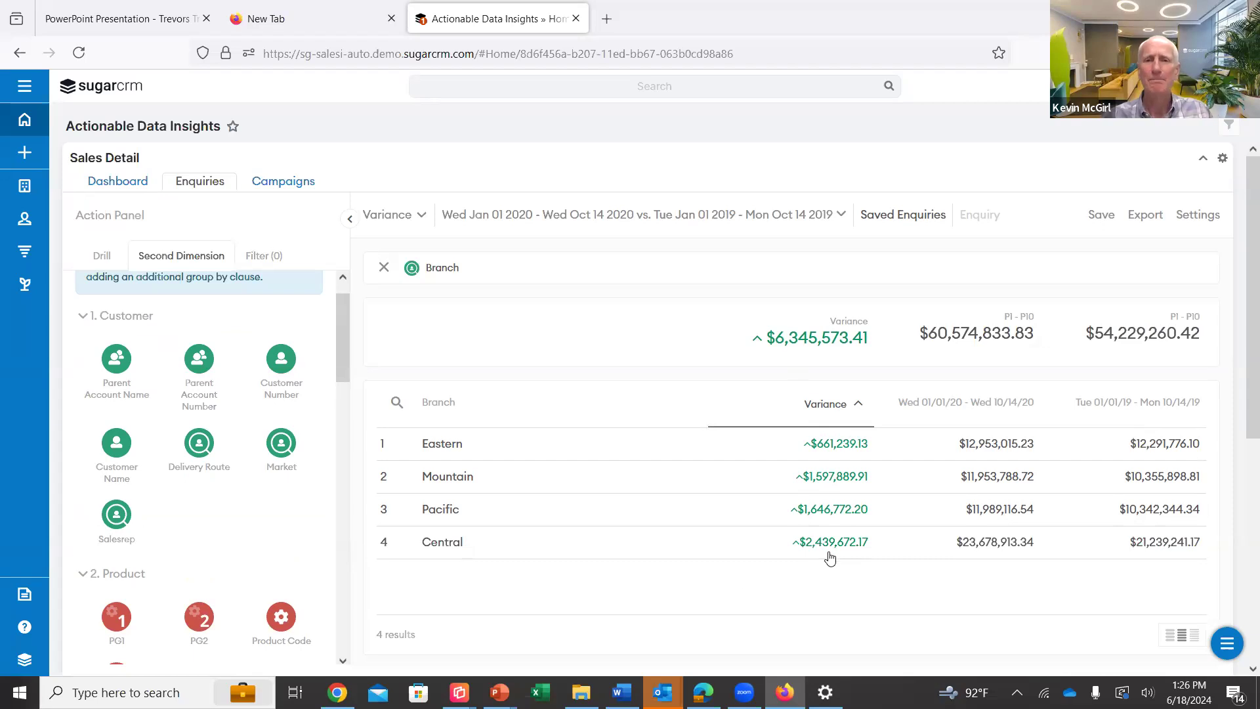
pyautogui.click(470, 555)
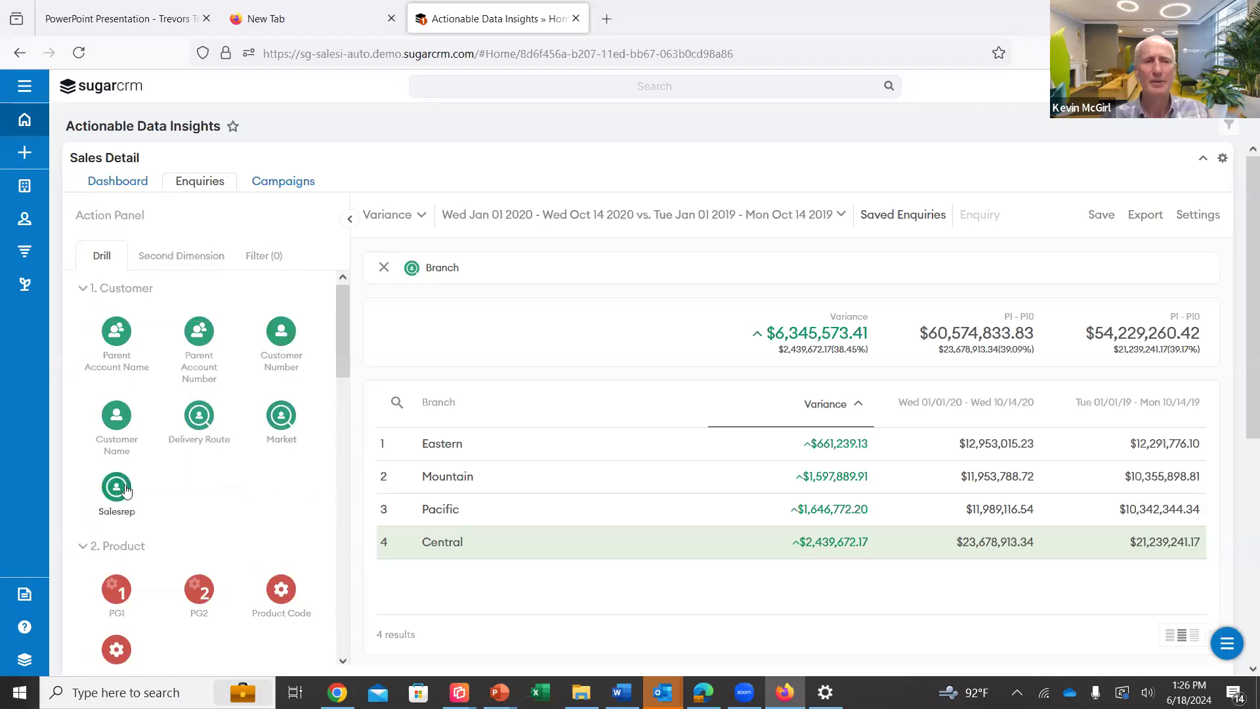
# - Drill Central's $2,439,672.17 variance into its 16 sales reps
pyautogui.click(127, 490)
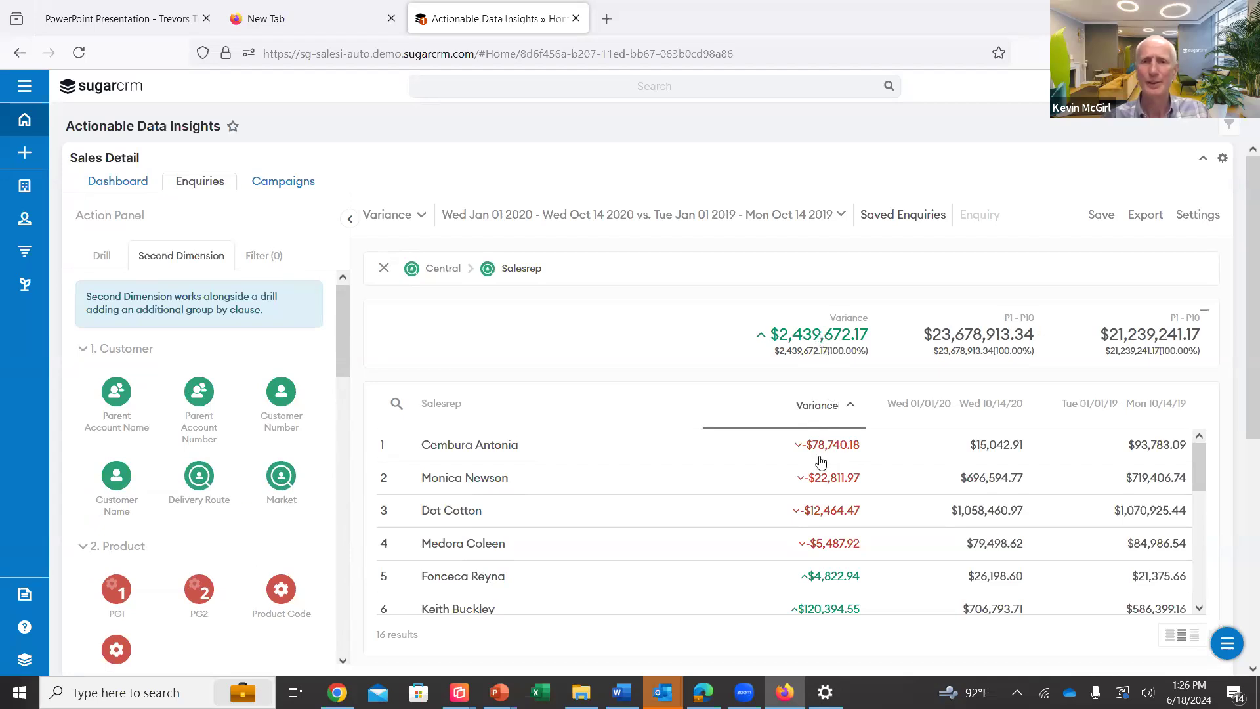
# - Select the rep with the largest variance drop and break their variance down by PG2 category
pyautogui.click(507, 456)
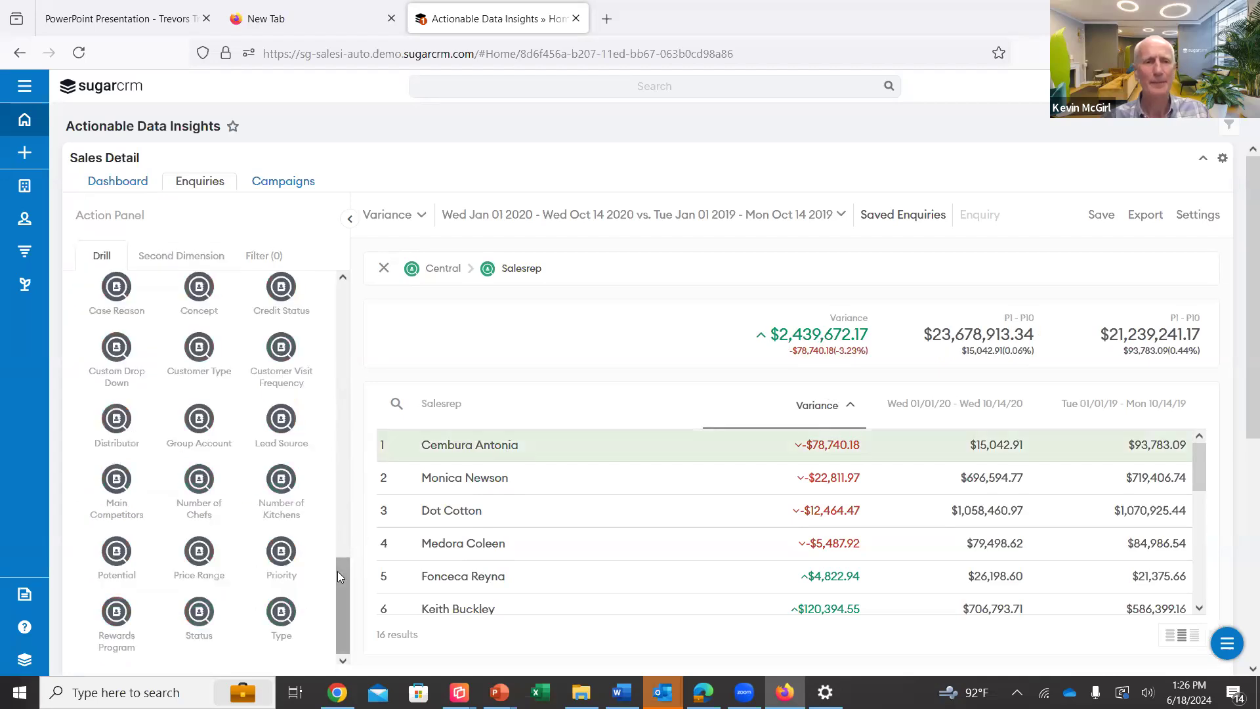
pyautogui.moveTo(340, 570); pyautogui.dragTo(367, 376)
pyautogui.scroll(3, 218, 376)
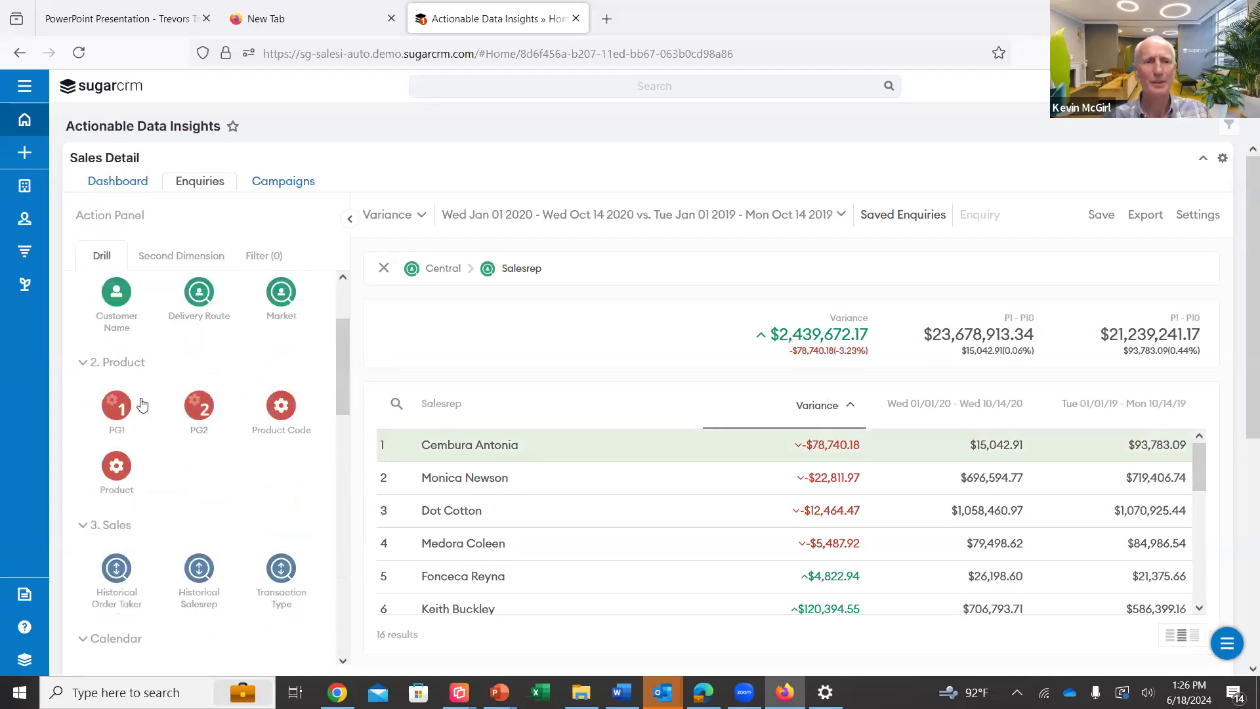
pyautogui.click(199, 406)
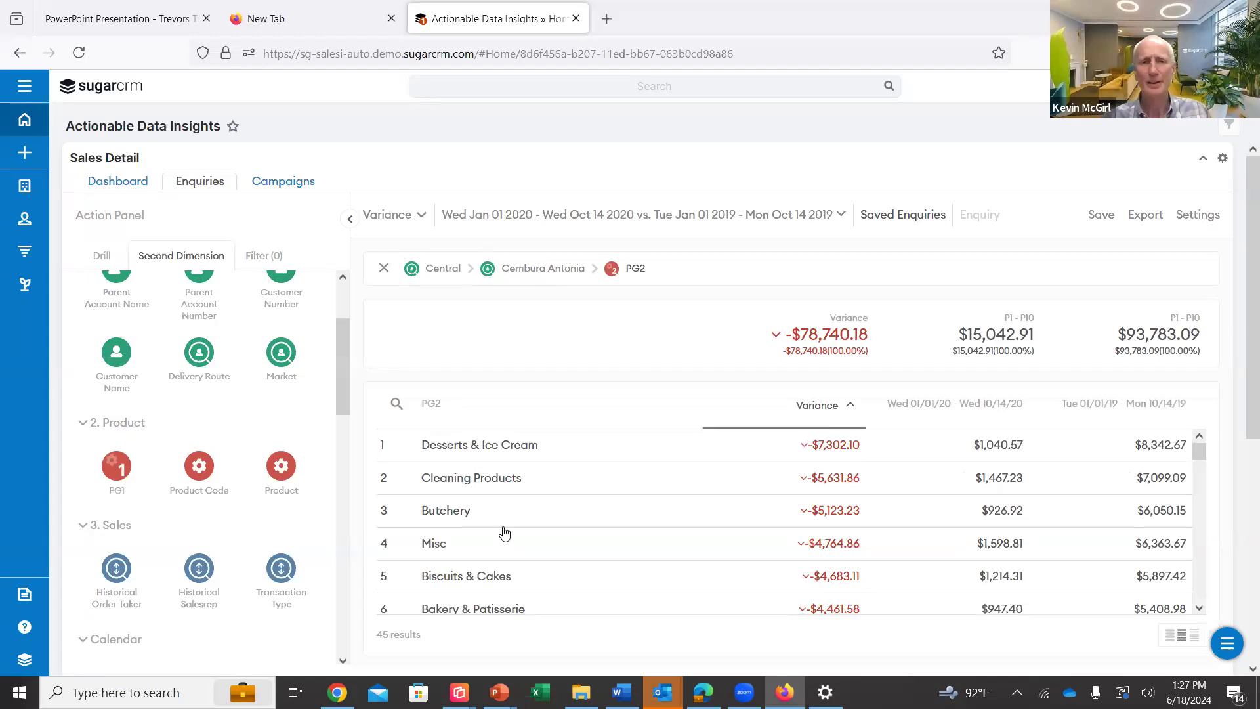
# - Break the Desserts & Ice Cream category down into its 10 customers (-$7,302.10)
pyautogui.click(507, 451)
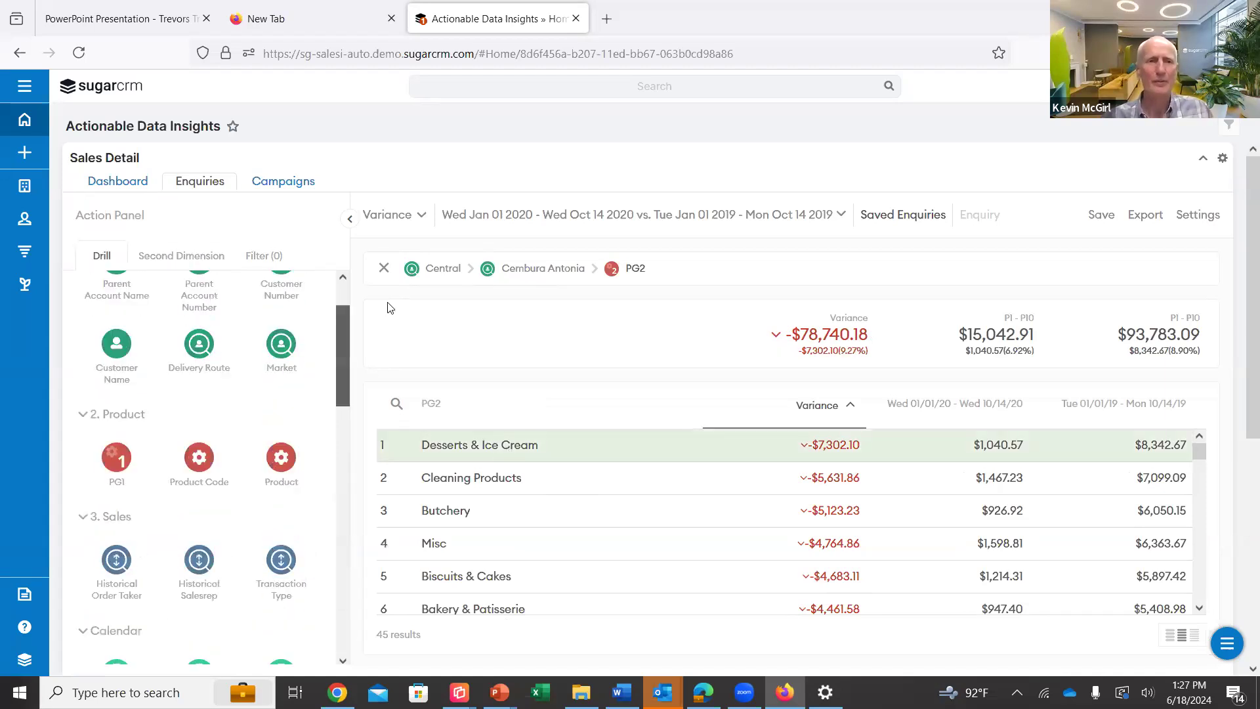
pyautogui.scroll(1, 204, 404)
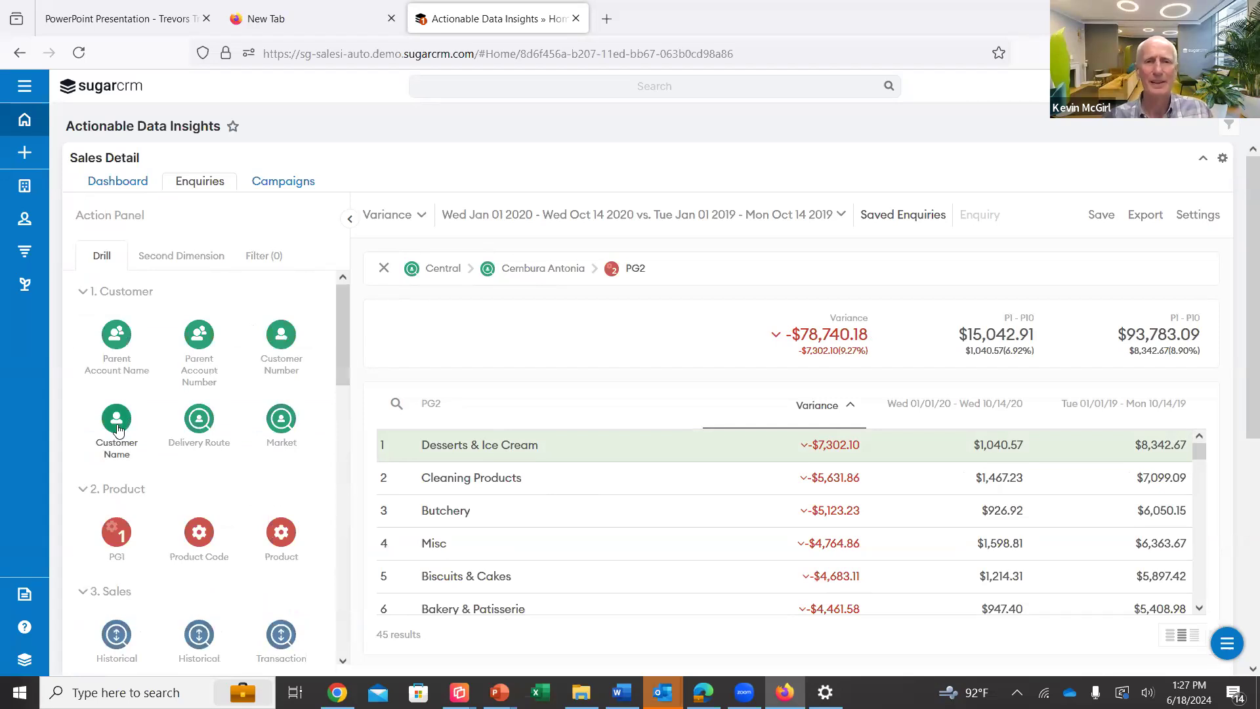
pyautogui.click(116, 420)
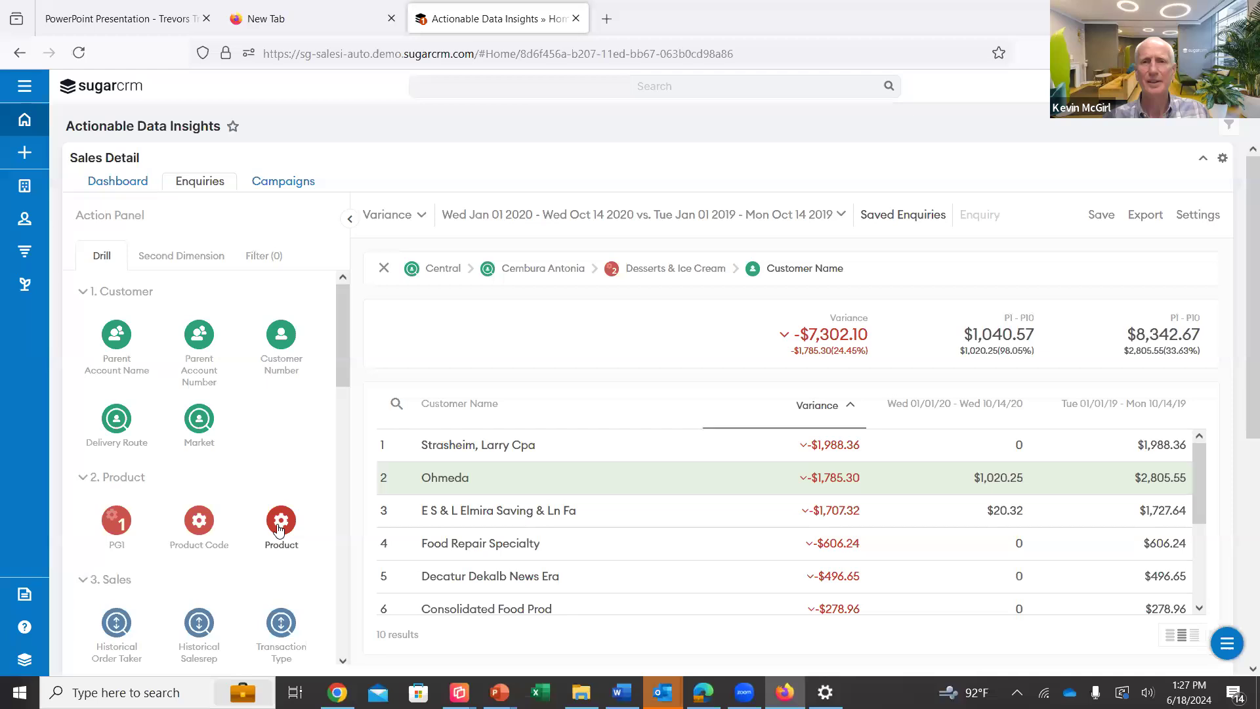
# - Show Ohmeda's variance by product, then return via the breadcrumb to Central's 16 sales reps
pyautogui.click(279, 525)
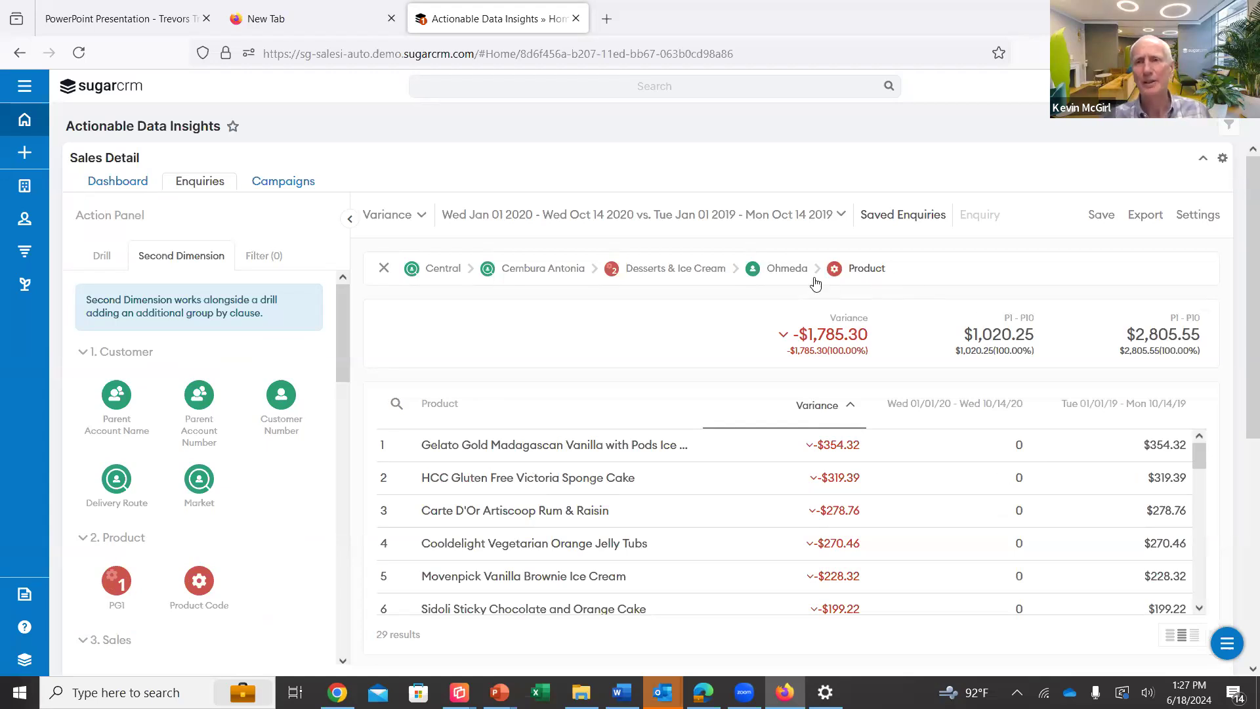
pyautogui.moveTo(816, 282)
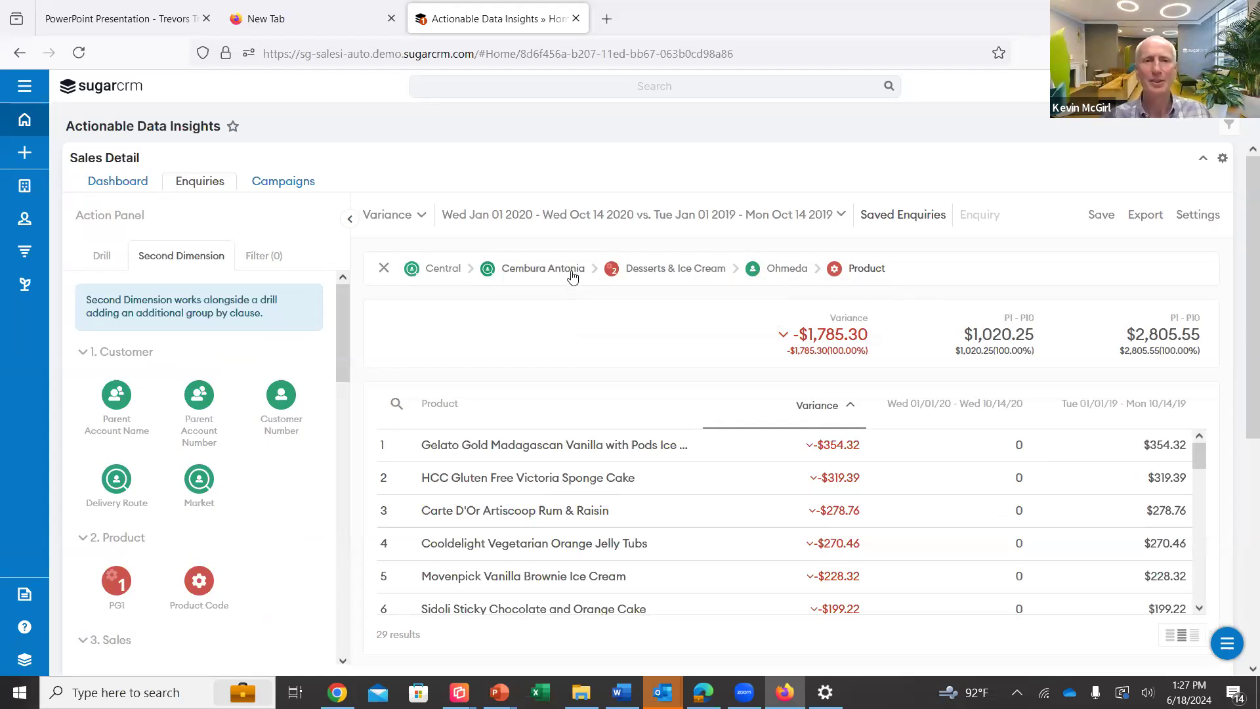
pyautogui.click(516, 284)
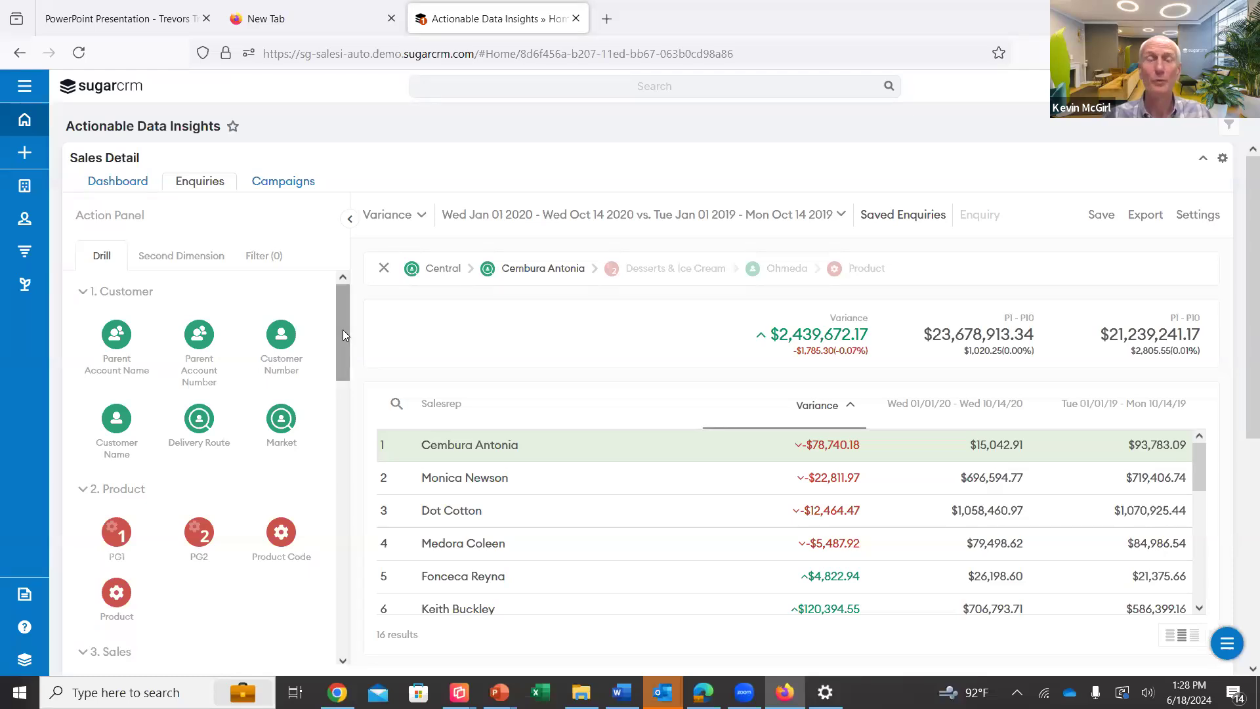
# - Open the Campaign Manager and view the YOGHURT CHURN ALERT campaign's statistics
pyautogui.click(289, 186)
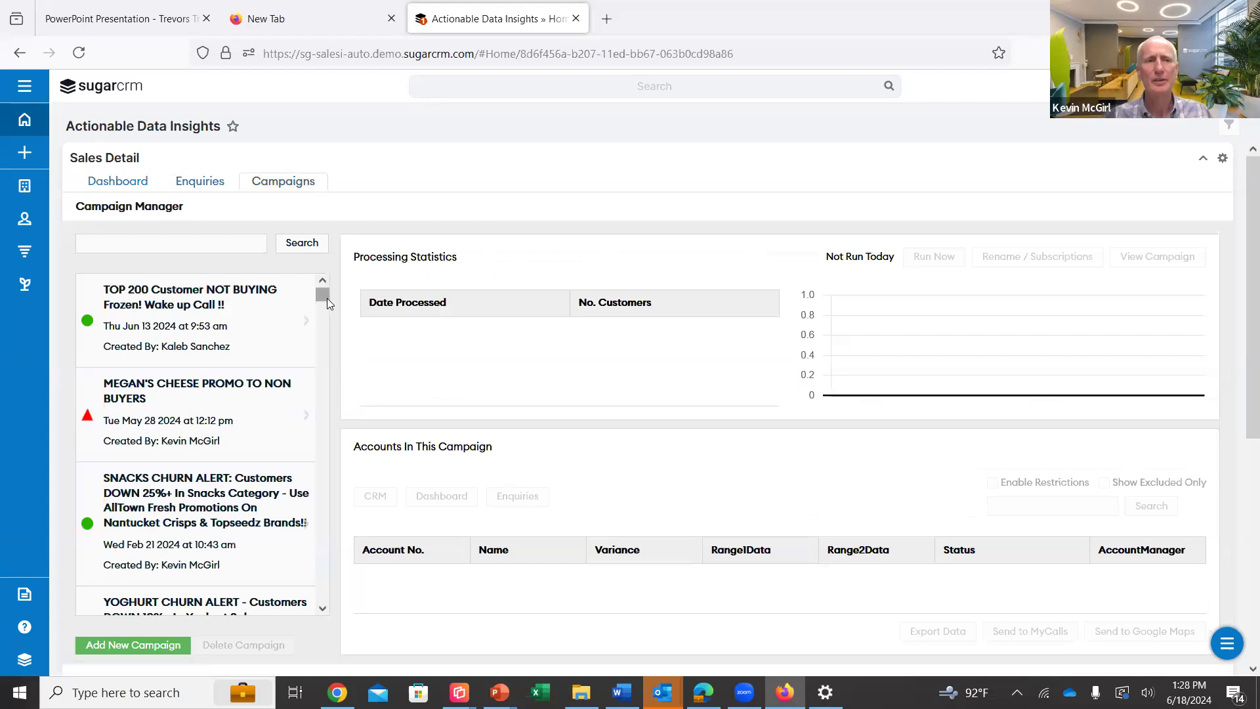
pyautogui.scroll(-2, 326, 299)
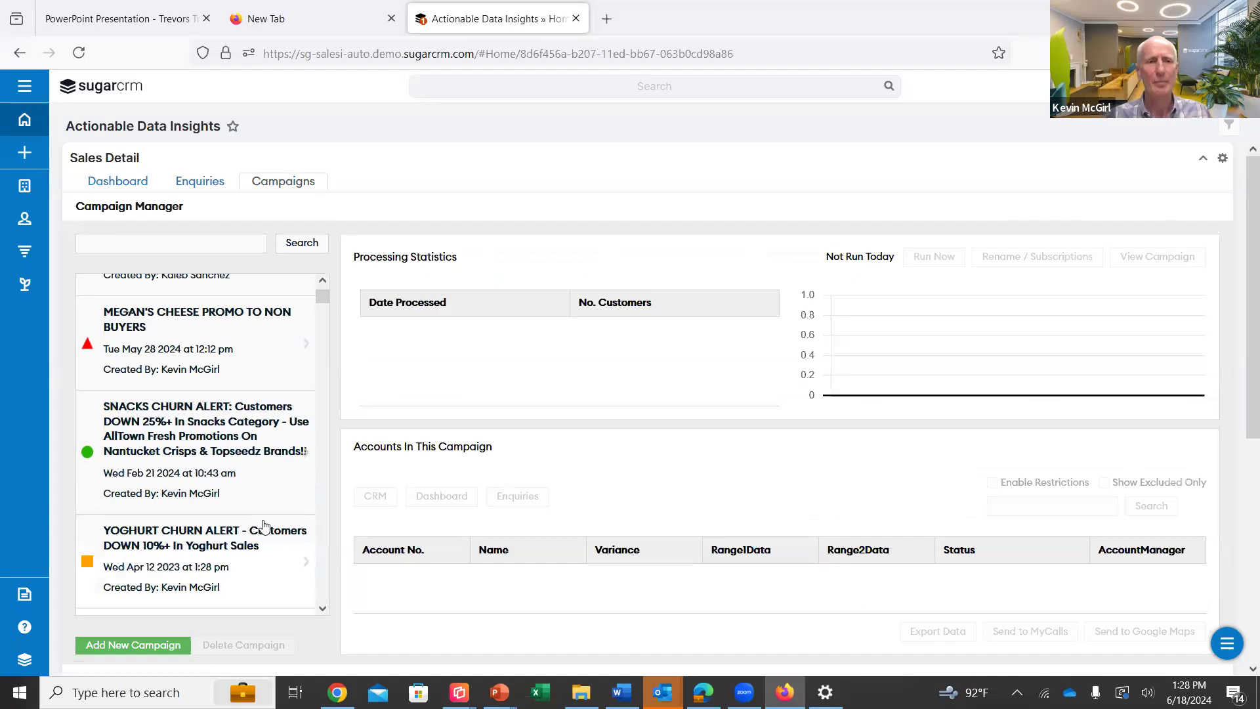
pyautogui.click(258, 544)
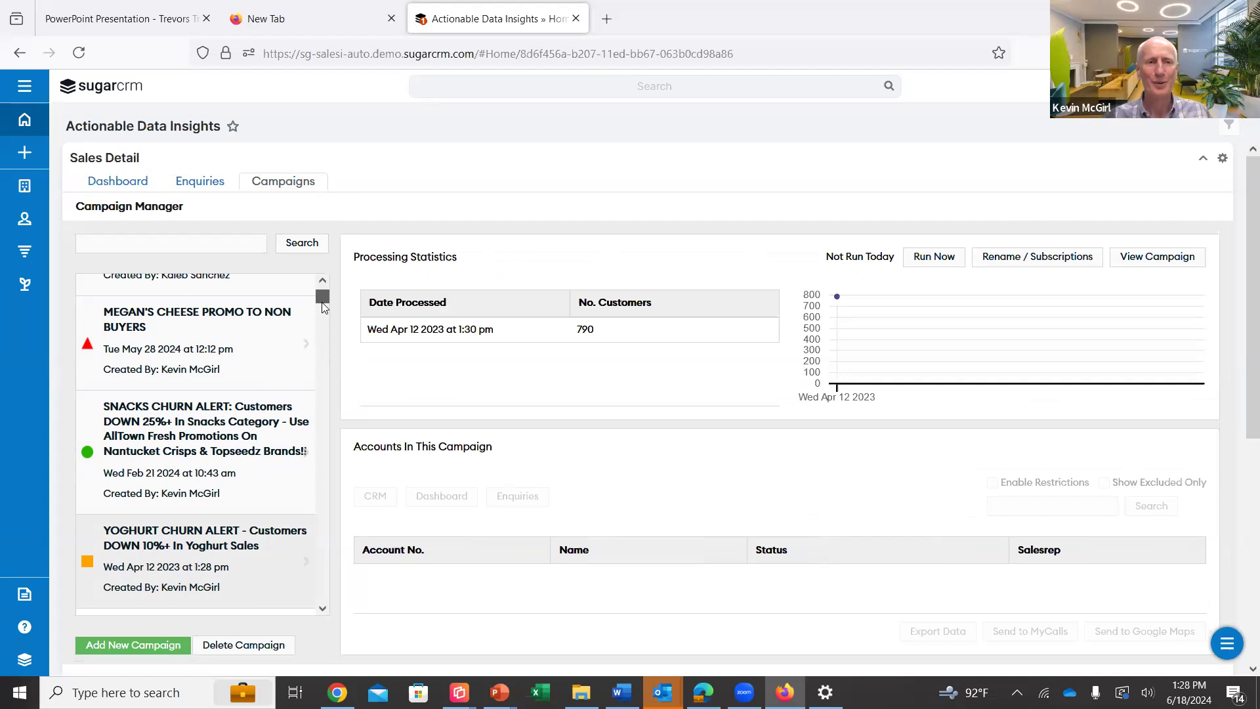
# - Compare GAP and SNACKS CHURN ALERT, then settle on YOGHURT CHURN ALERT's Apr 12 2023 run of 790 customers
pyautogui.scroll(-1, 322, 307)
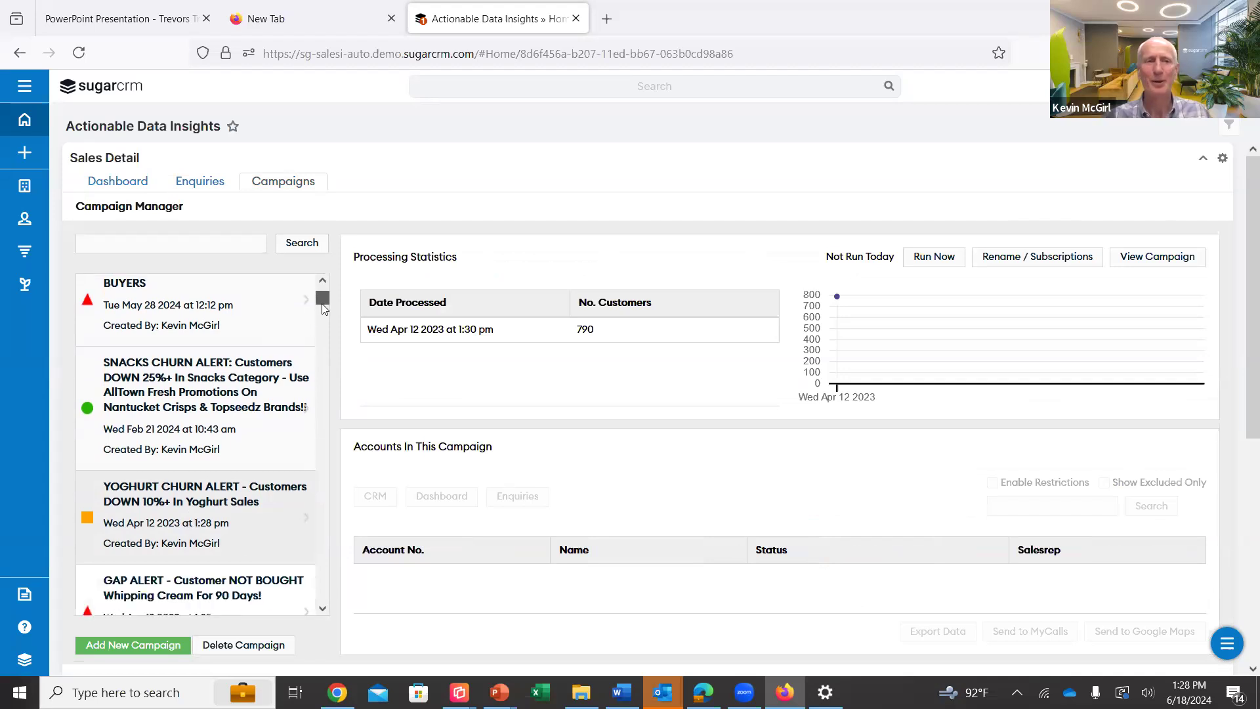
pyautogui.scroll(-2, 324, 310)
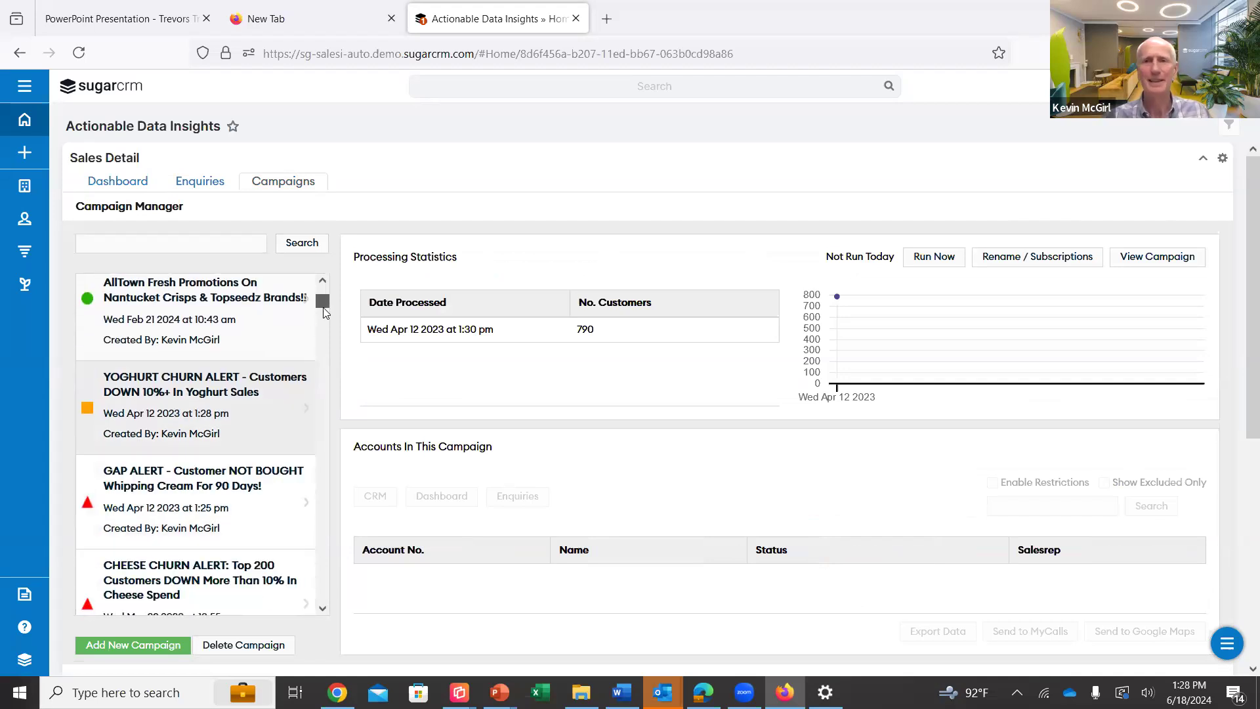
pyautogui.moveTo(322, 307); pyautogui.dragTo(325, 304)
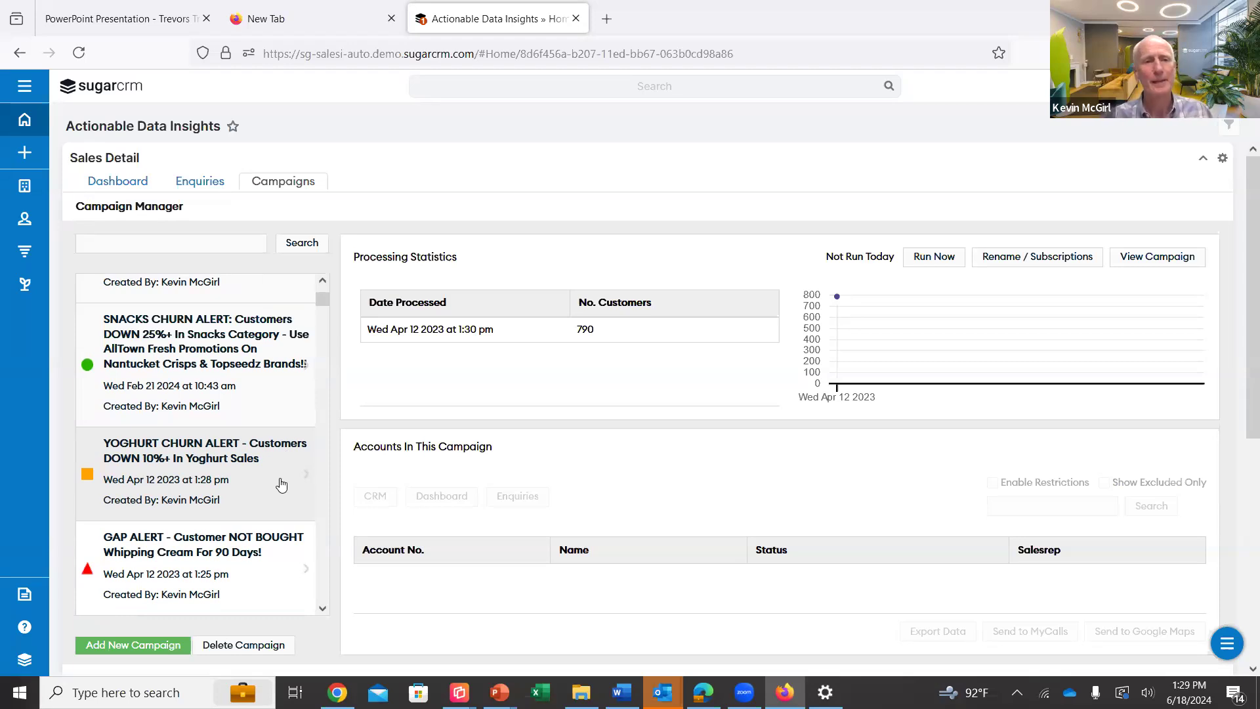
pyautogui.click(258, 564)
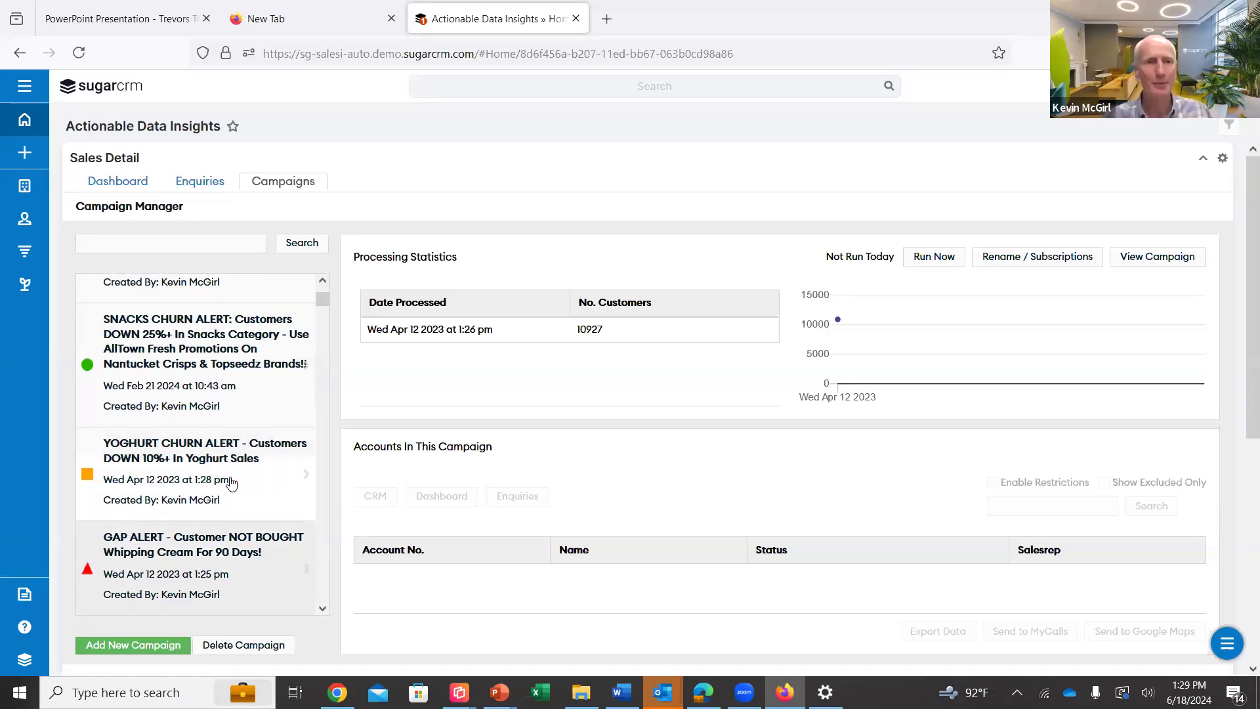
pyautogui.click(224, 371)
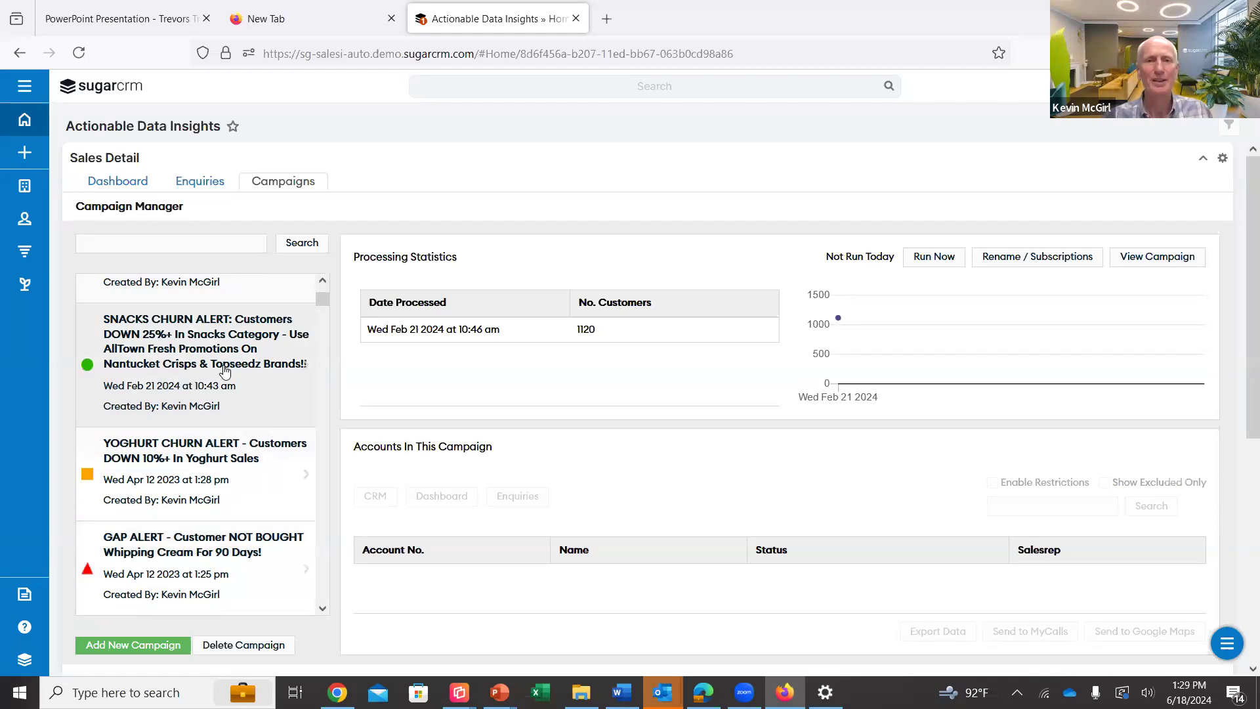
pyautogui.click(220, 458)
pyautogui.click(606, 341)
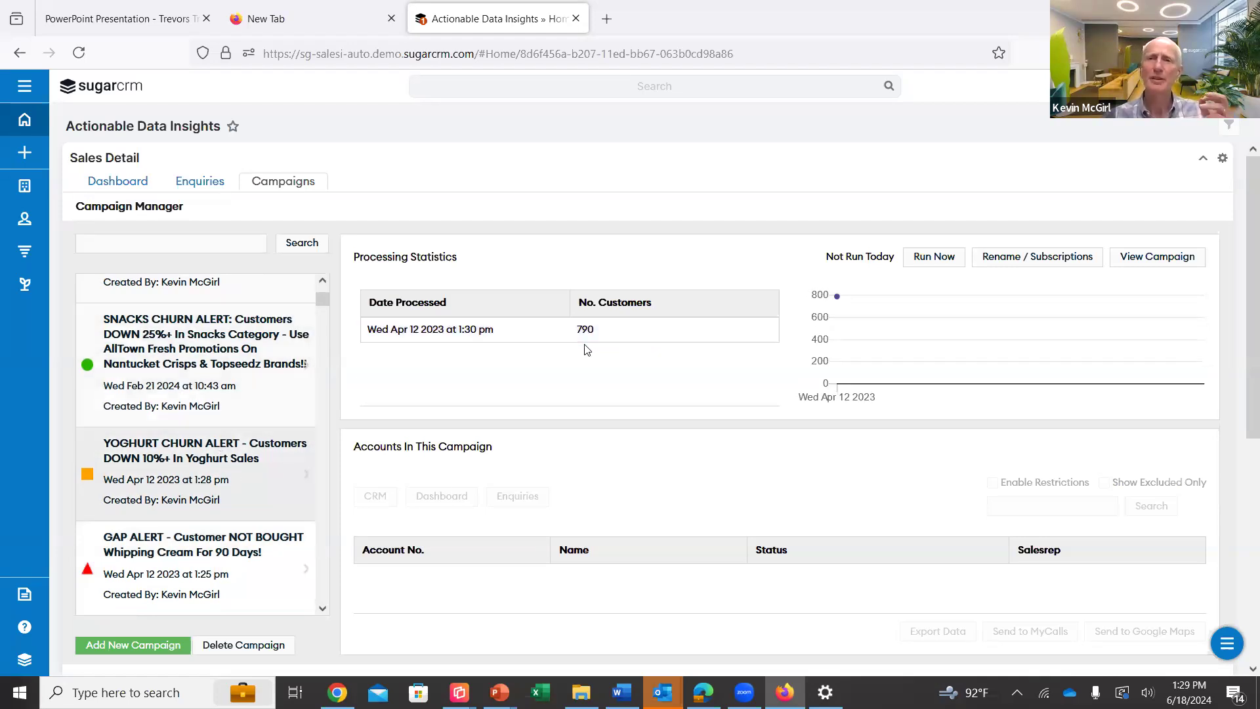
pyautogui.click(239, 464)
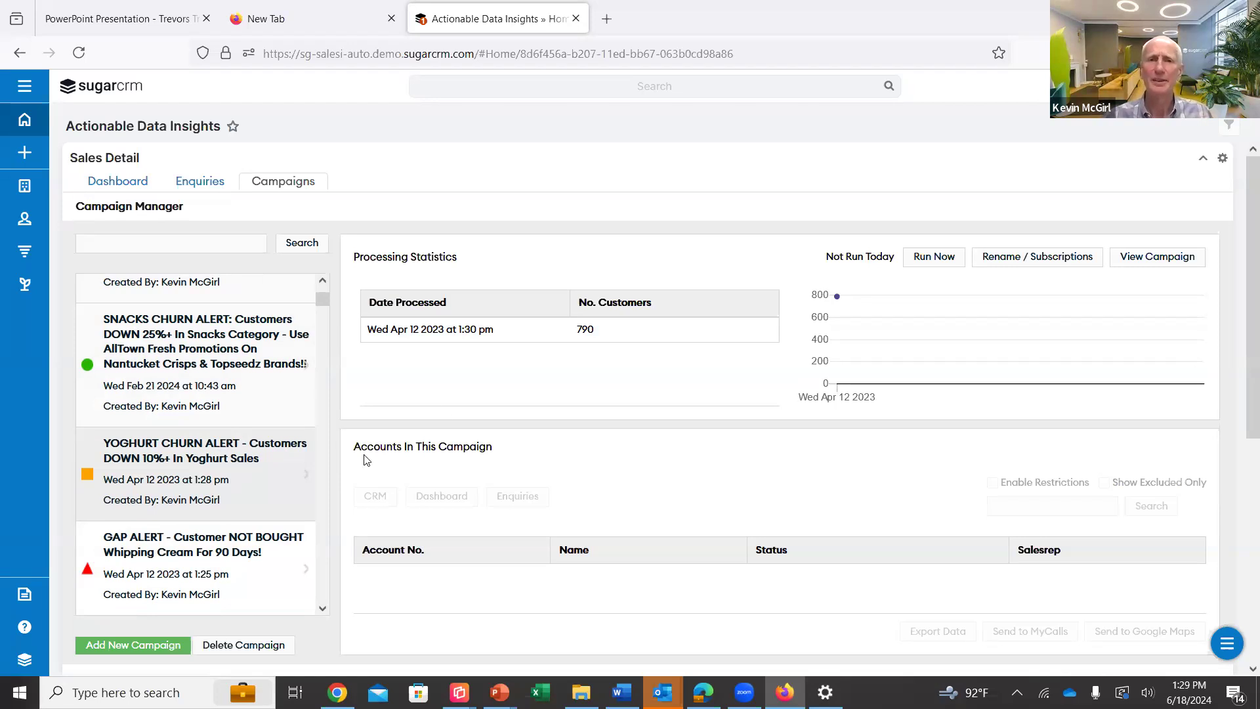
# - Load the 790-customer run's accounts, each Call Planned with its sales rep, and export the list
pyautogui.click(524, 339)
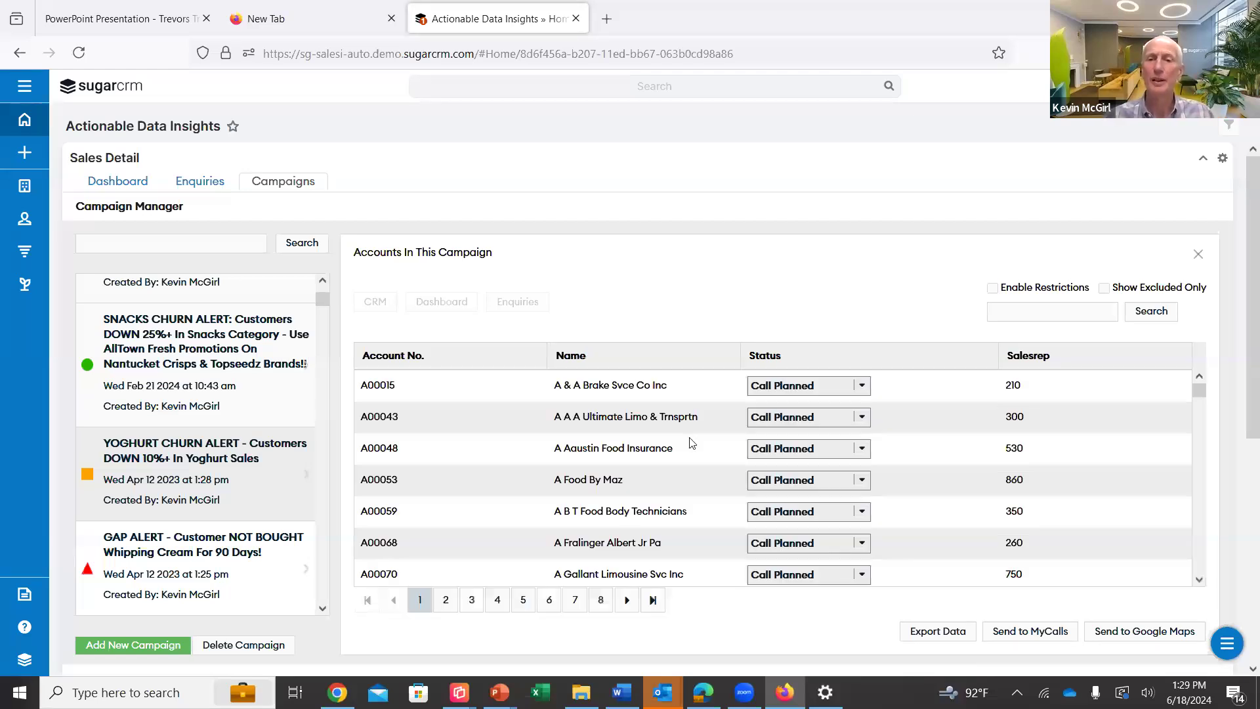
pyautogui.click(946, 635)
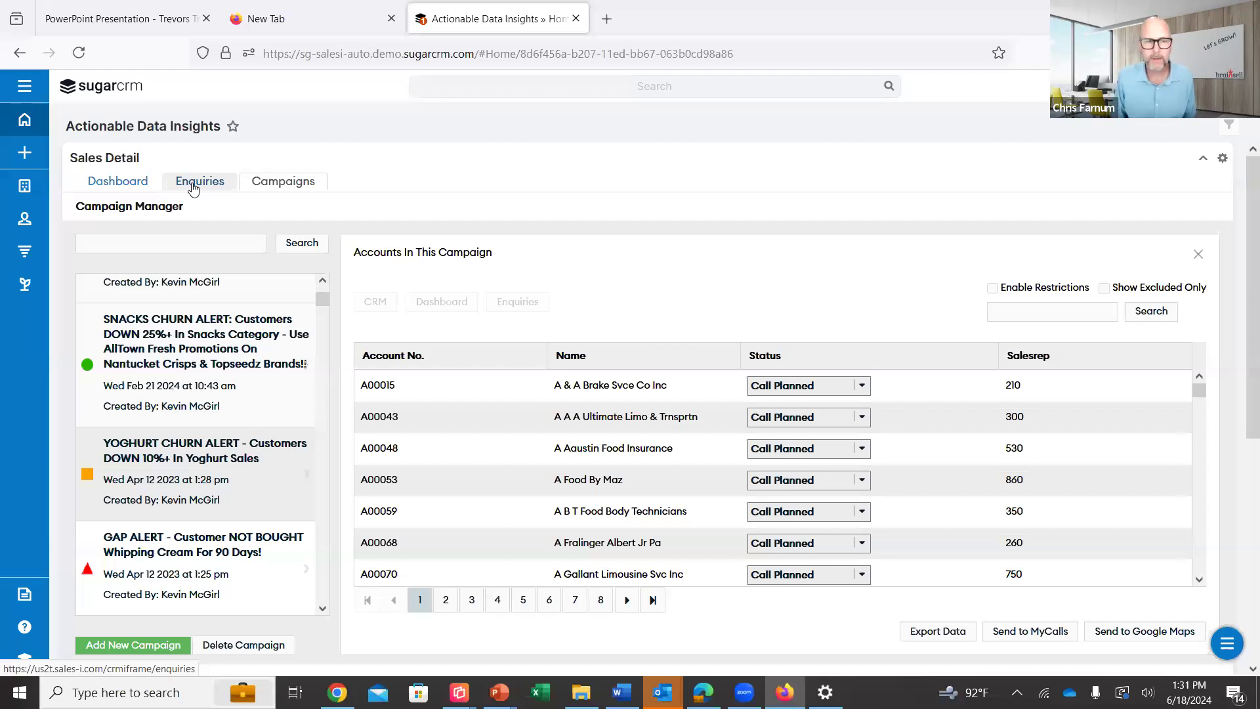
# - Switch from the Actionable Data Insights dashboard to the Sales Dashboard
pyautogui.click(42, 125)
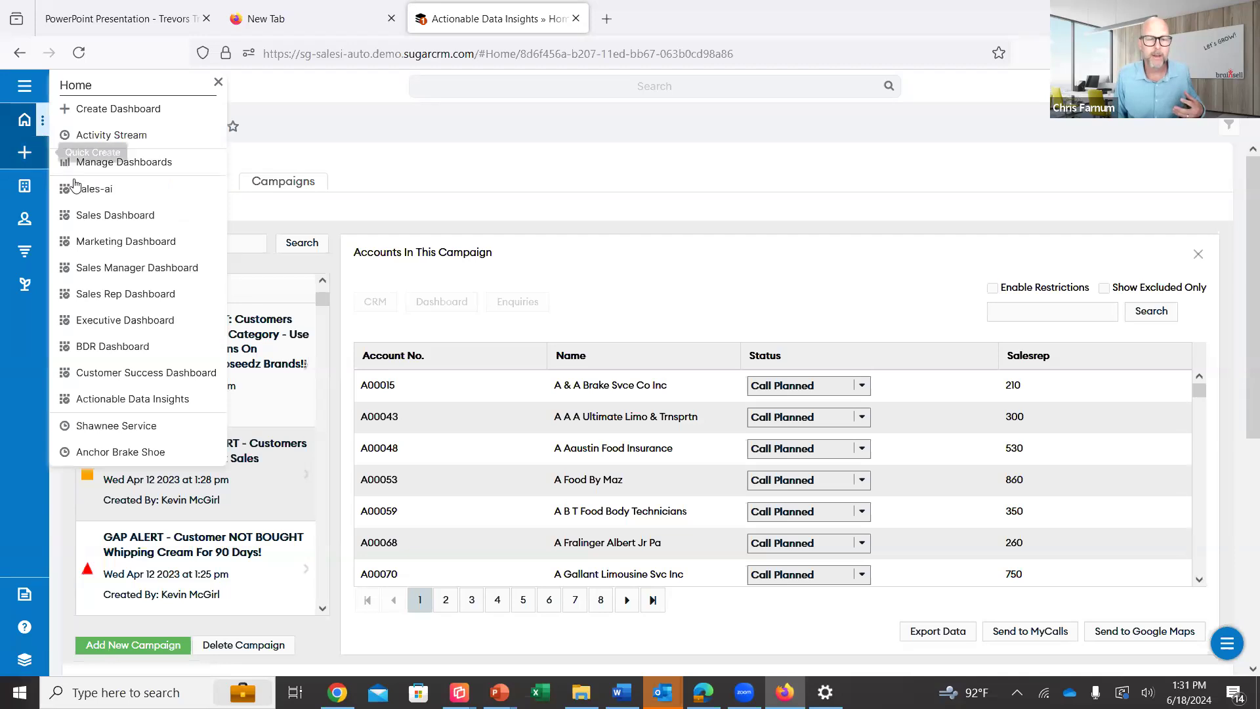
pyautogui.click(87, 216)
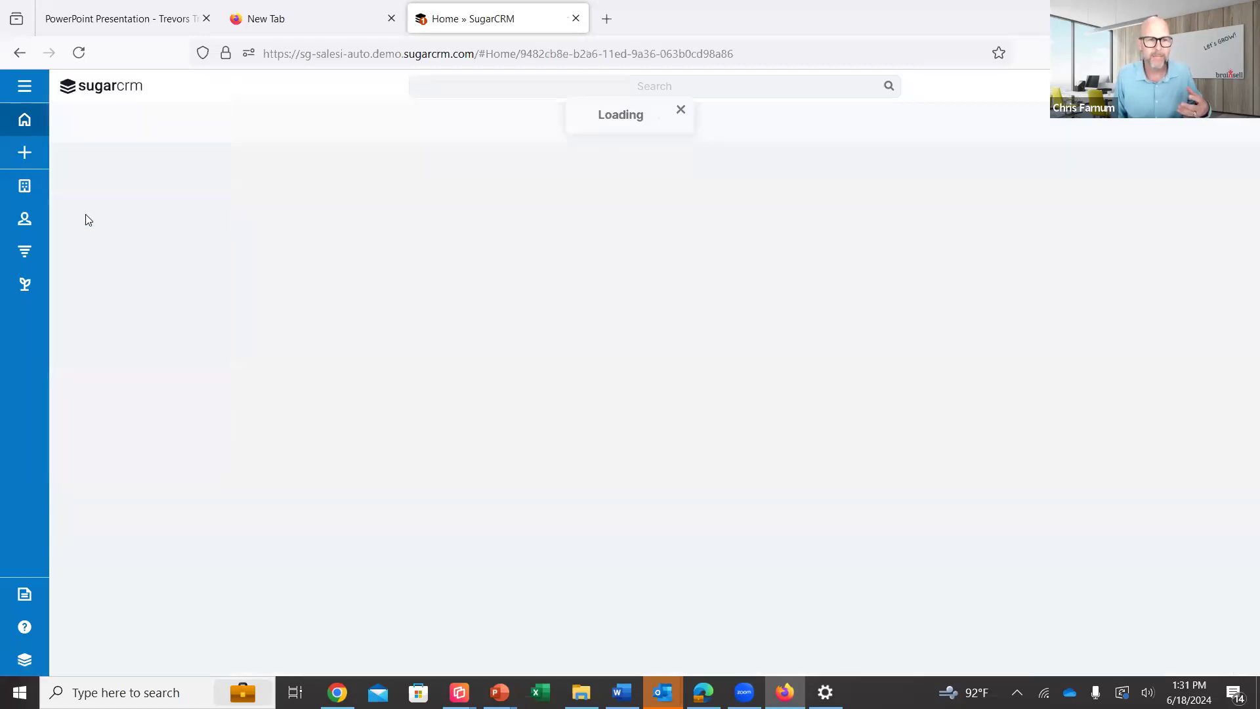